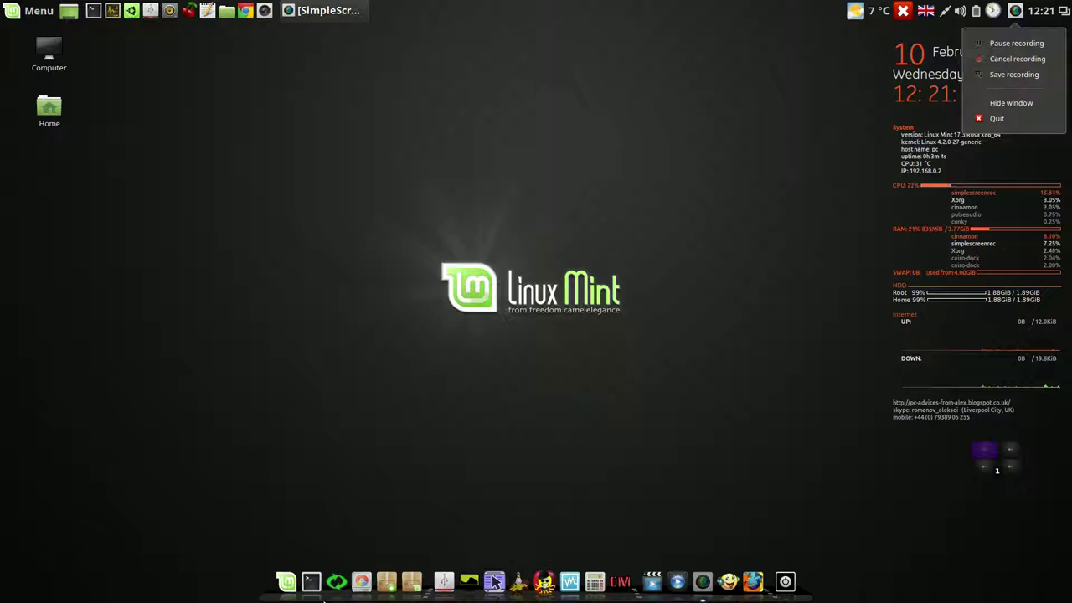
Step: Launch GParted from the dock and authenticate with the administrator password
{"action": "left_click", "coordinate": [467, 443]}
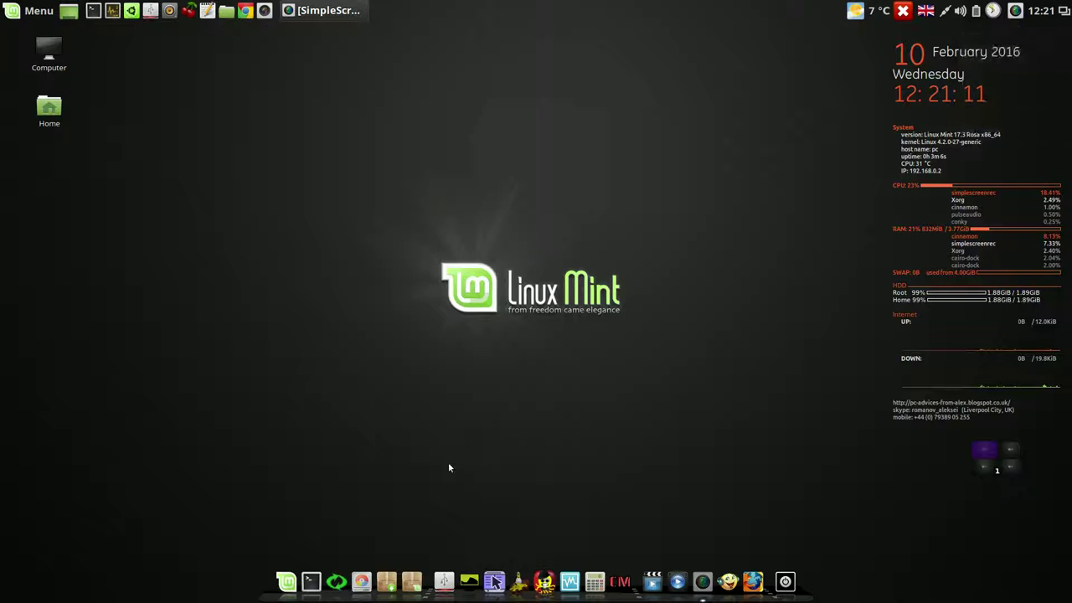
{"action": "left_click", "coordinate": [360, 578]}
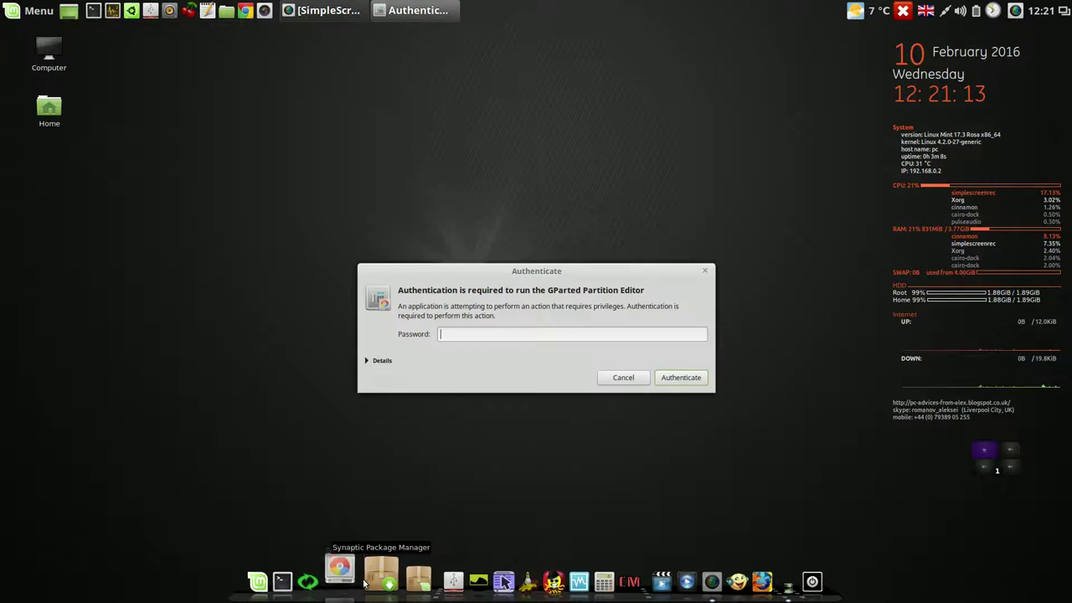
{"action": "type", "text": "password"}
{"action": "left_click", "coordinate": [685, 379]}
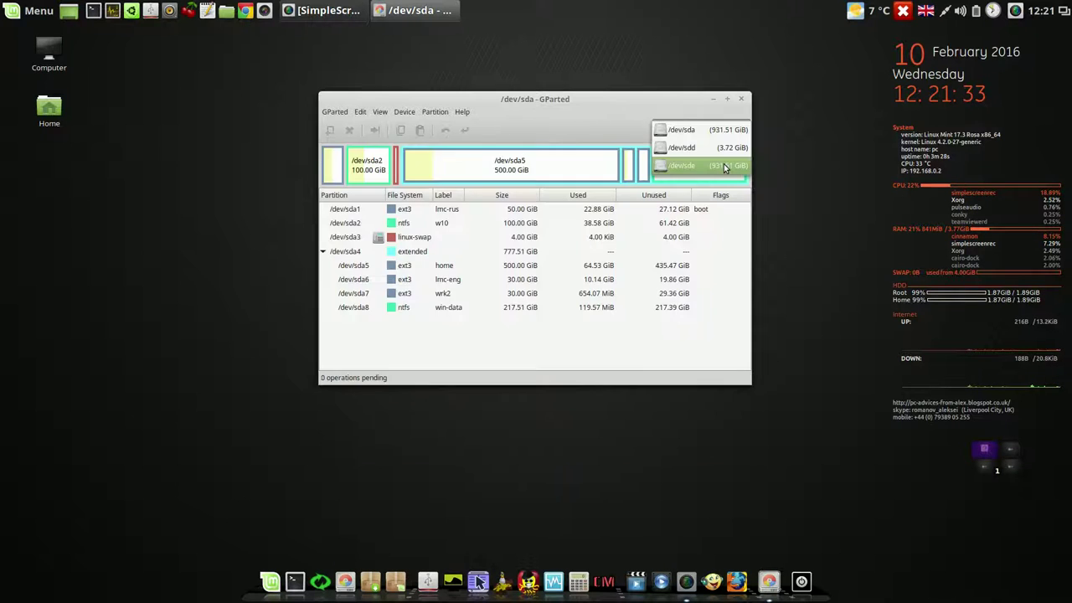
Step: Select /dev/sde, show the Device Information panel, and highlight its msdos partition table
{"action": "left_click", "coordinate": [724, 164]}
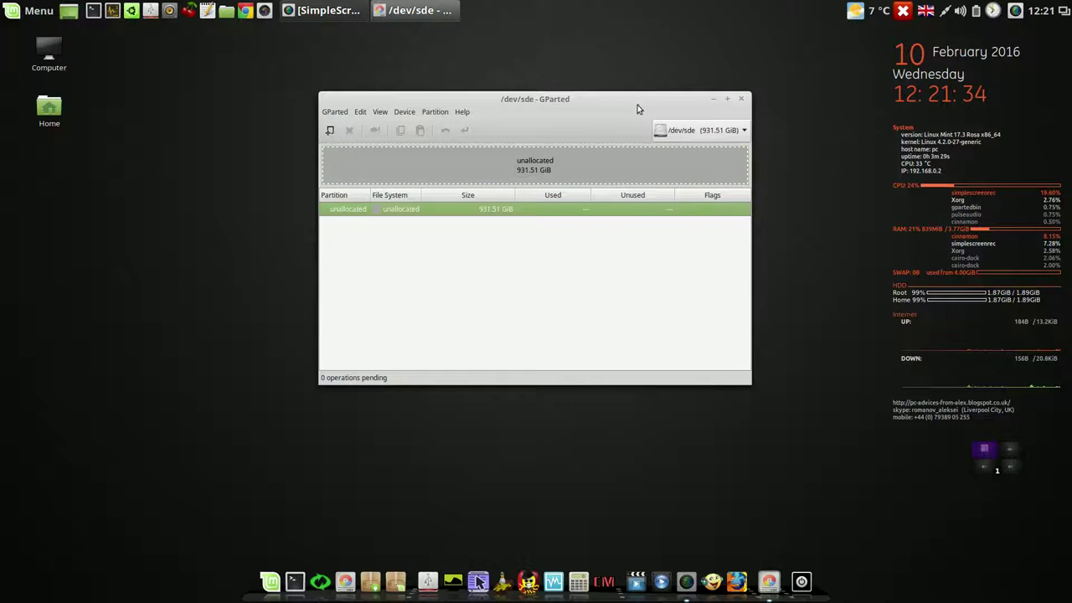
{"action": "left_click_drag", "start_coordinate": [637, 104], "coordinate": [692, 82]}
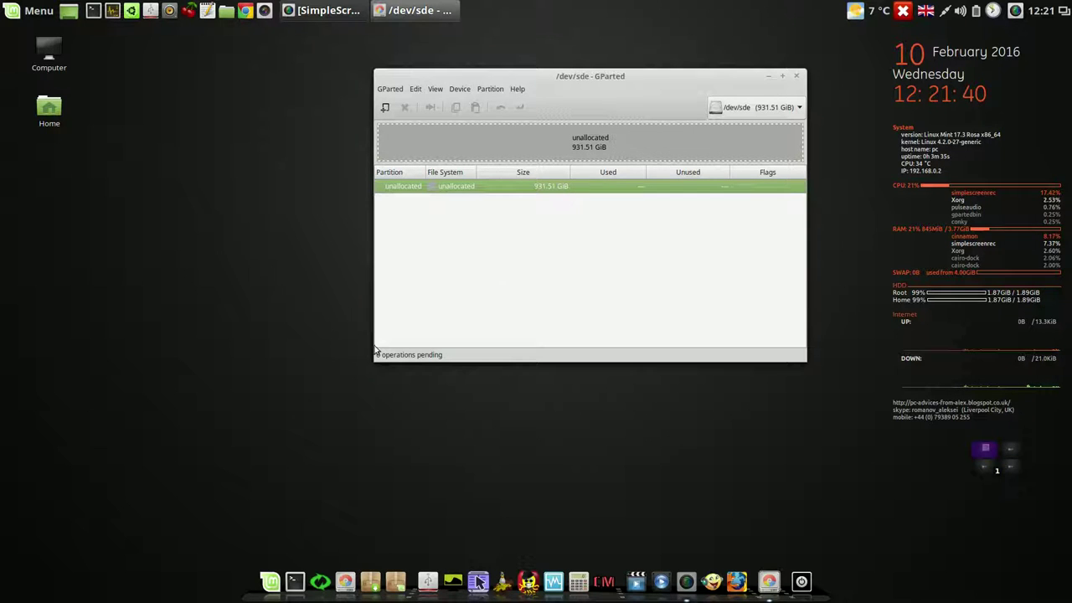
{"action": "left_click", "coordinate": [439, 90]}
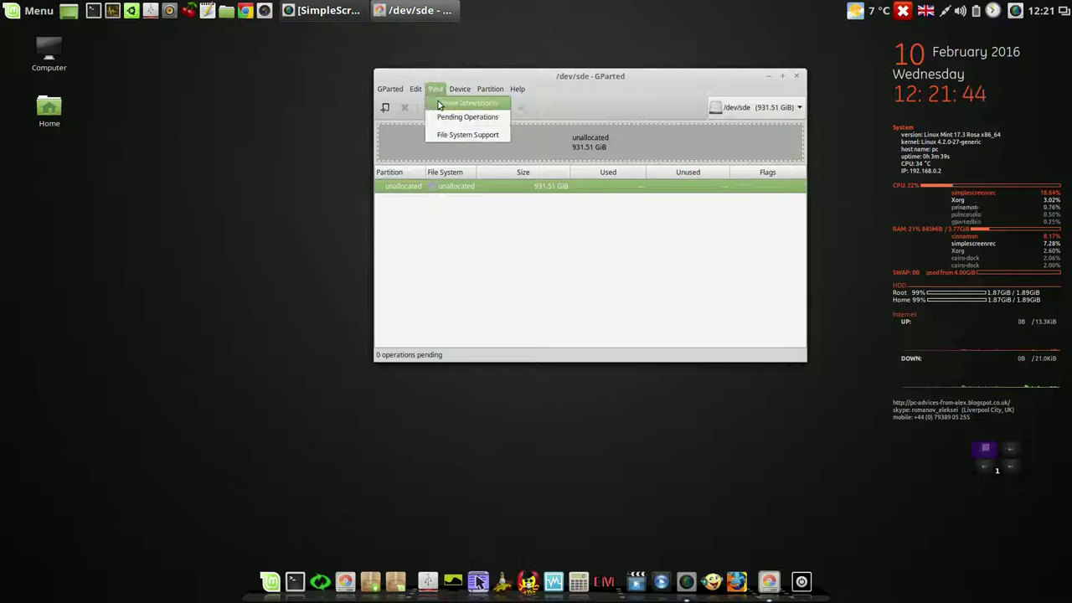
{"action": "left_click", "coordinate": [440, 102]}
{"action": "left_click_drag", "start_coordinate": [547, 78], "coordinate": [458, 57]}
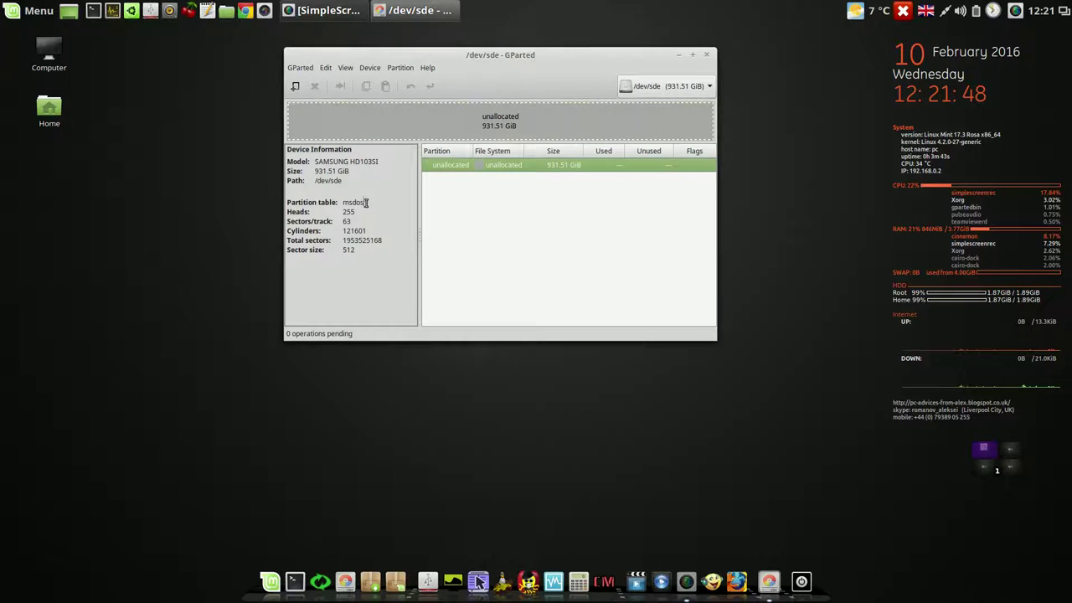
{"action": "left_click_drag", "start_coordinate": [366, 203], "coordinate": [343, 202]}
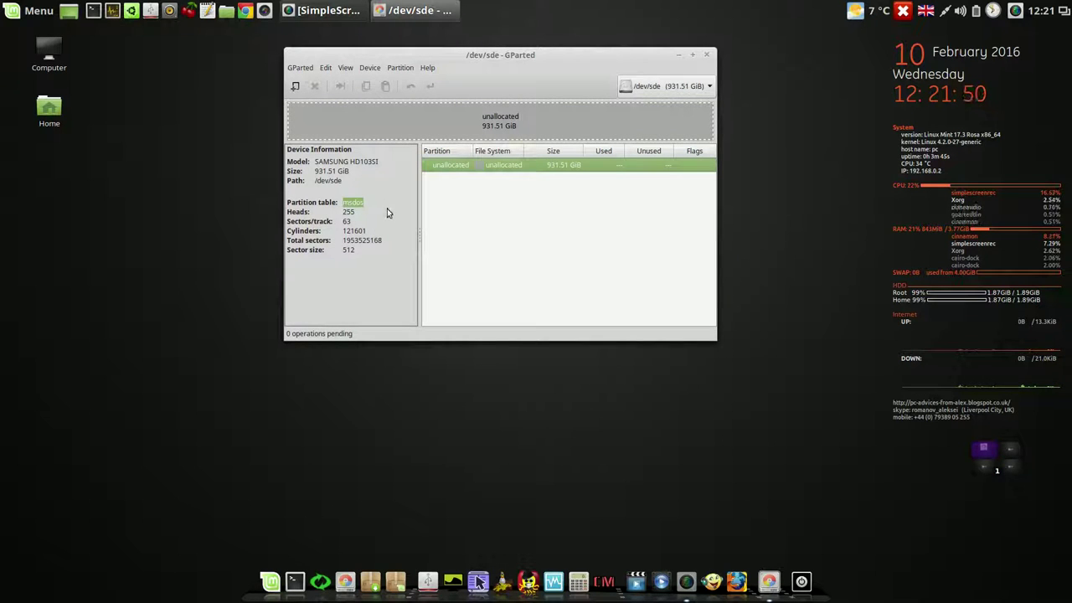
Step: Create a new msdos partition table on /dev/sde
{"action": "left_click", "coordinate": [373, 72]}
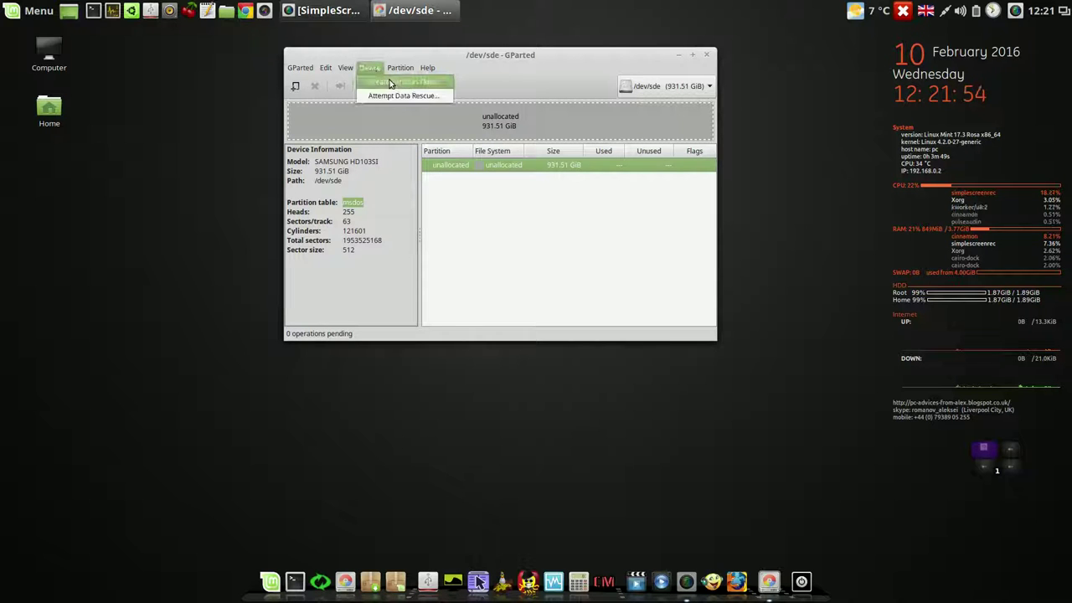
{"action": "left_click", "coordinate": [379, 82]}
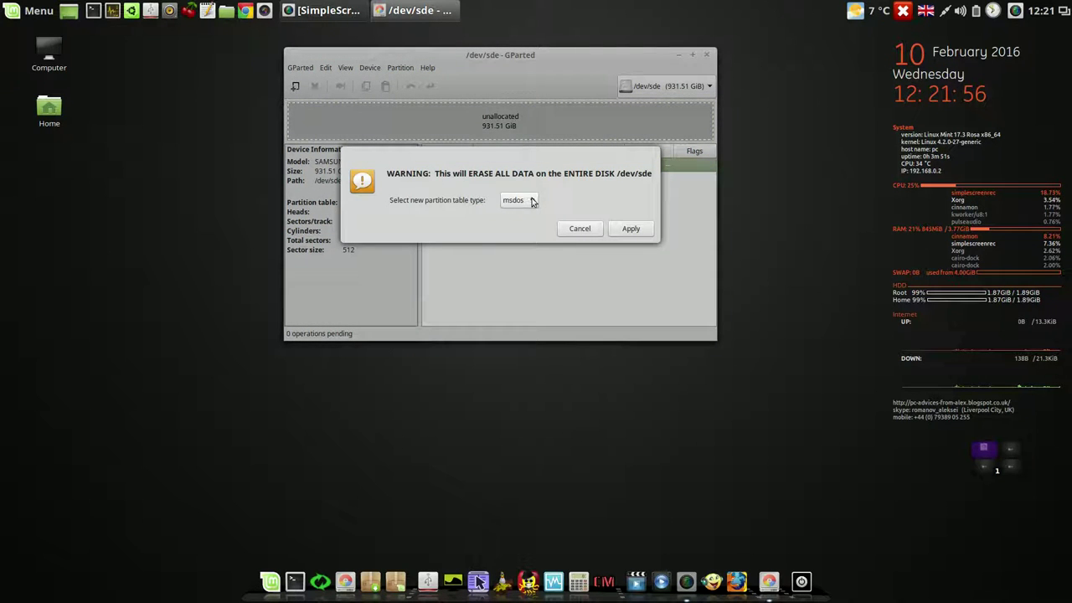
{"action": "left_click", "coordinate": [523, 201]}
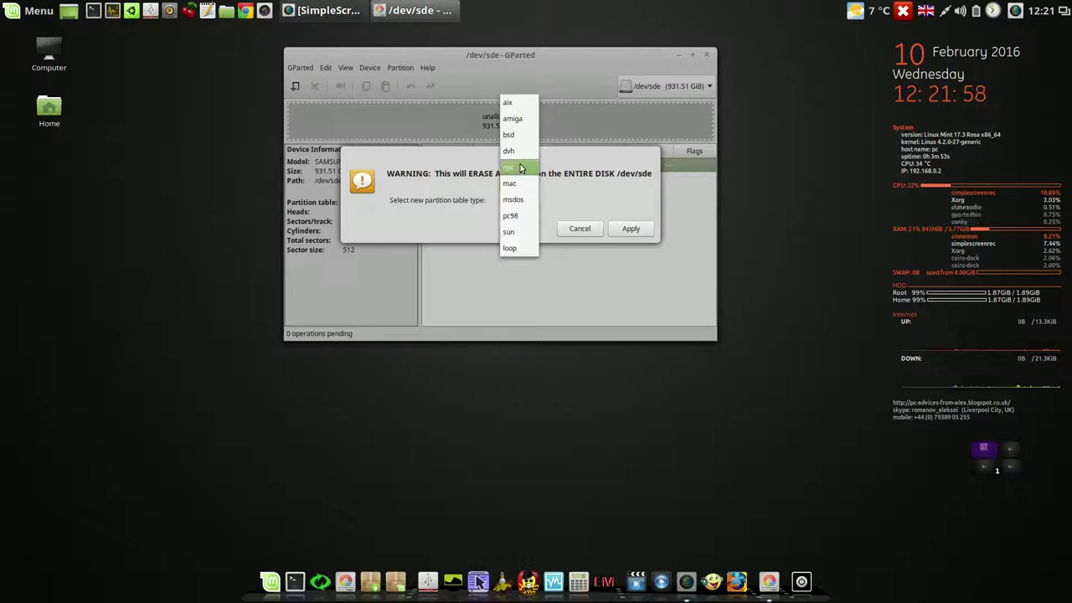
{"action": "left_click", "coordinate": [516, 202]}
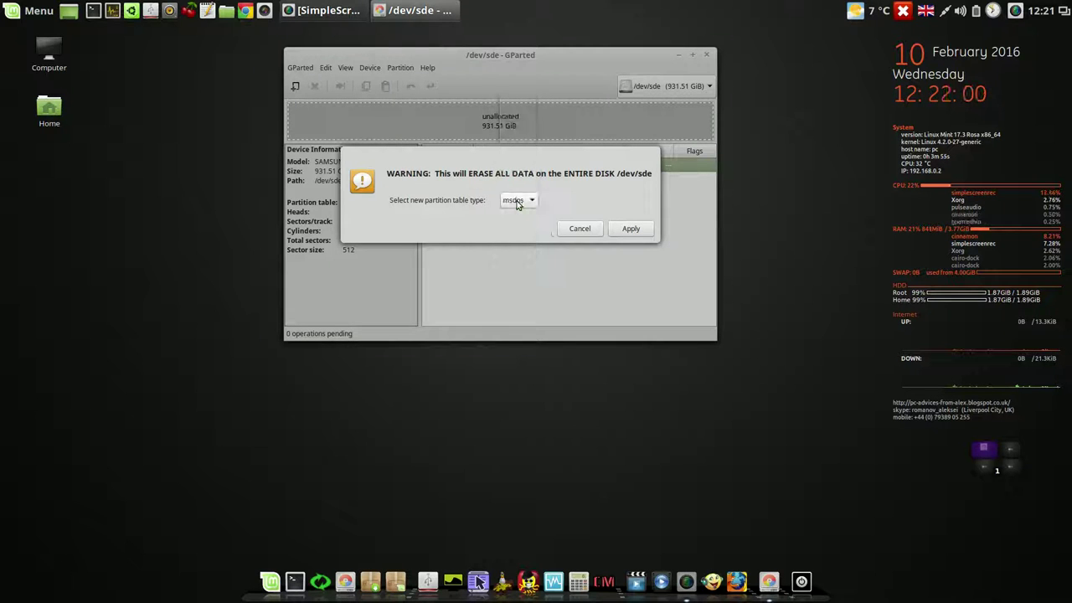
{"action": "left_click", "coordinate": [633, 230]}
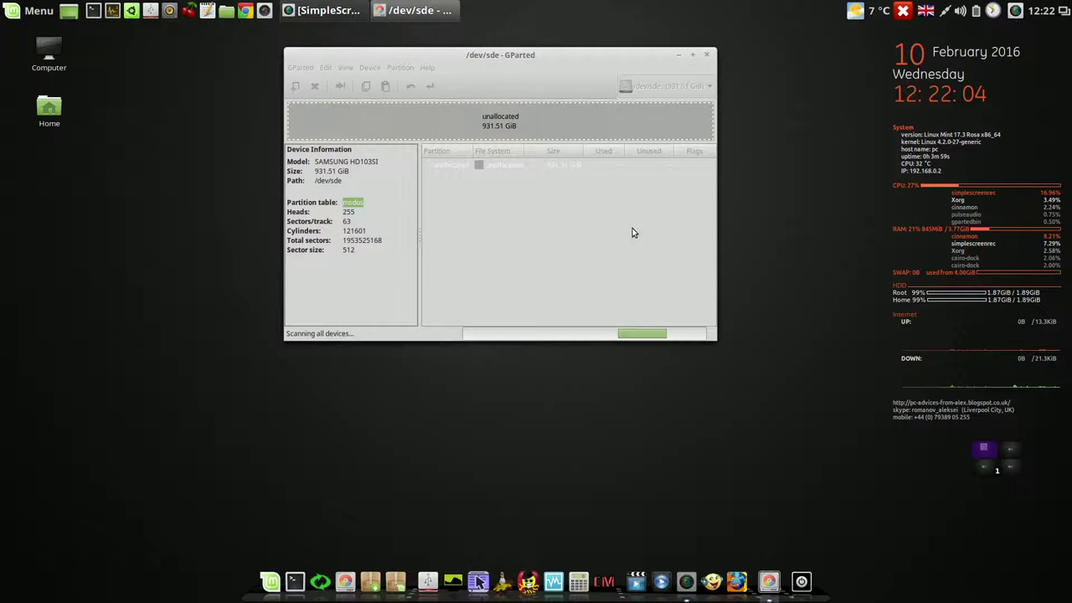
Step: Enlarge the window, dismiss the libparted /dev/sdd error, and widen the partition list
{"action": "left_click_drag", "start_coordinate": [577, 59], "coordinate": [438, 55]}
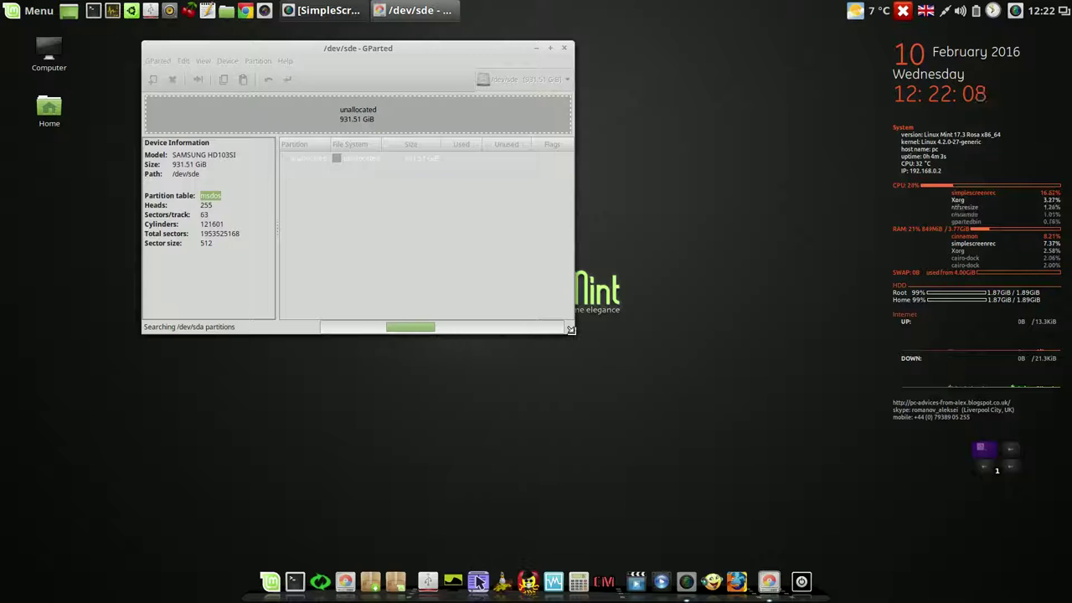
{"action": "left_click_drag", "start_coordinate": [573, 333], "coordinate": [799, 402]}
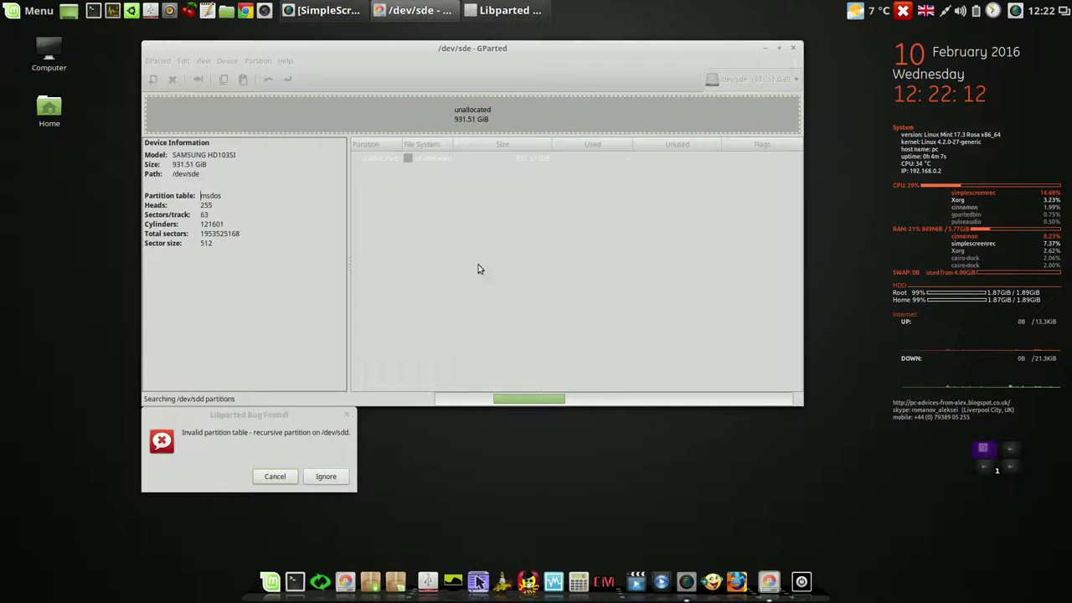
{"action": "left_click", "coordinate": [330, 478]}
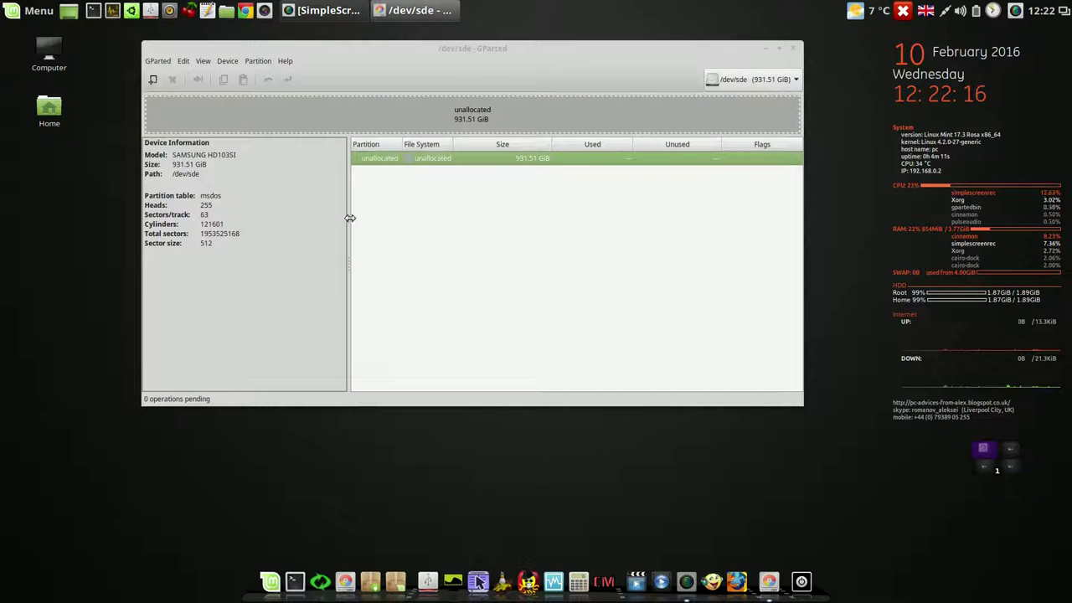
{"action": "left_click_drag", "start_coordinate": [350, 218], "coordinate": [266, 214]}
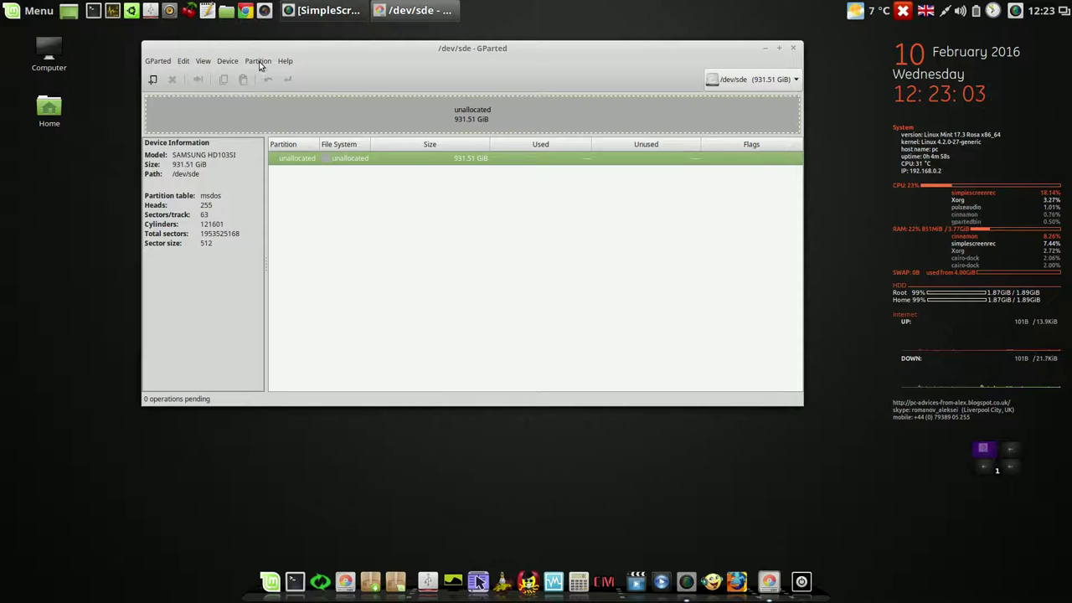
Step: Start a new partition and compute 50 × 1024 in Calculator
{"action": "left_click", "coordinate": [258, 60]}
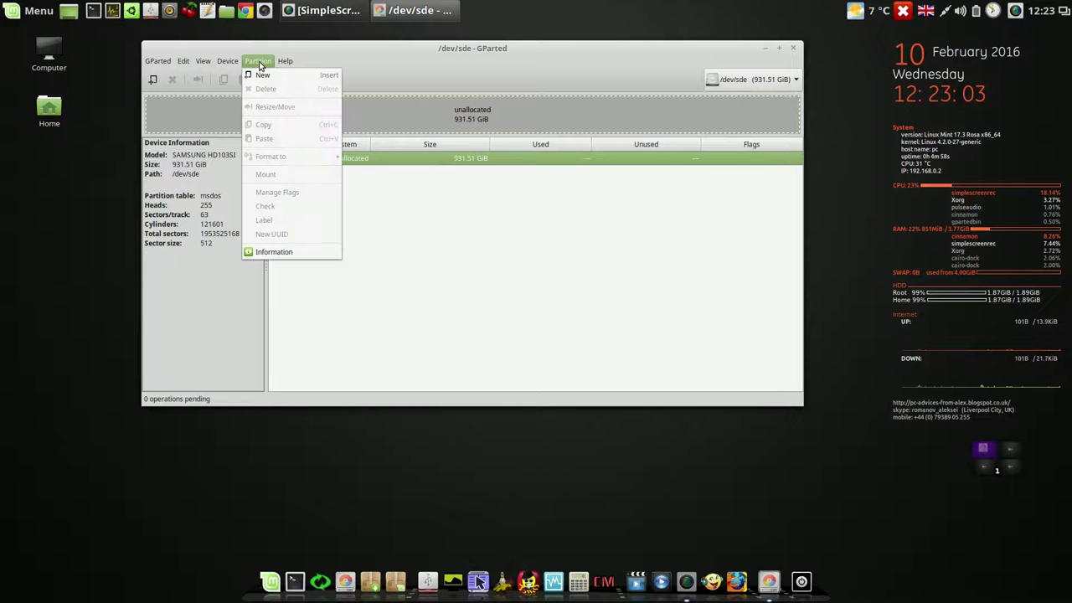
{"action": "left_click", "coordinate": [263, 74]}
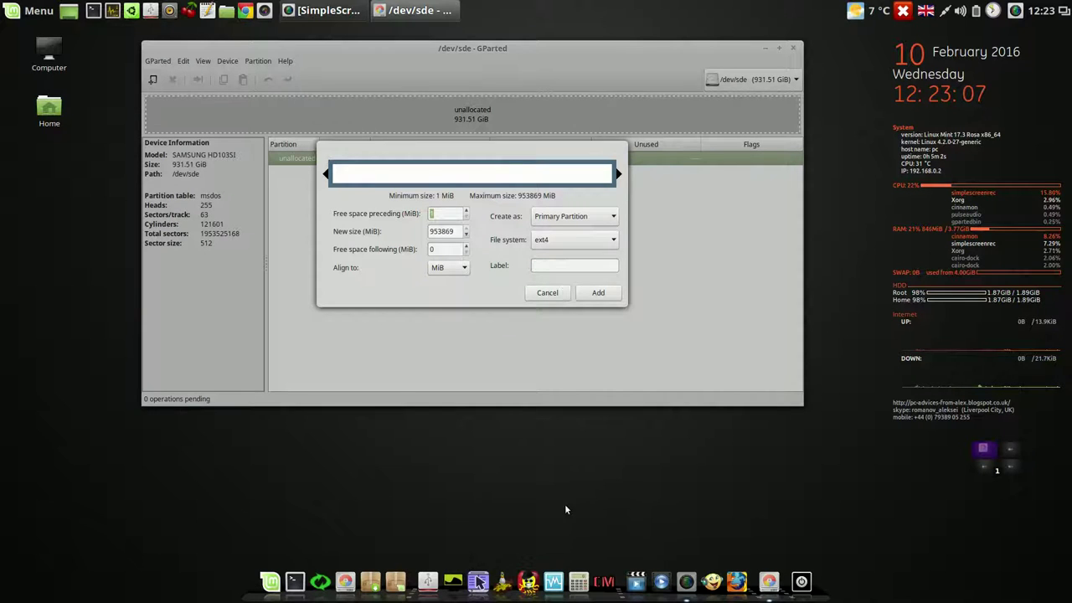
{"action": "left_click", "coordinate": [577, 581]}
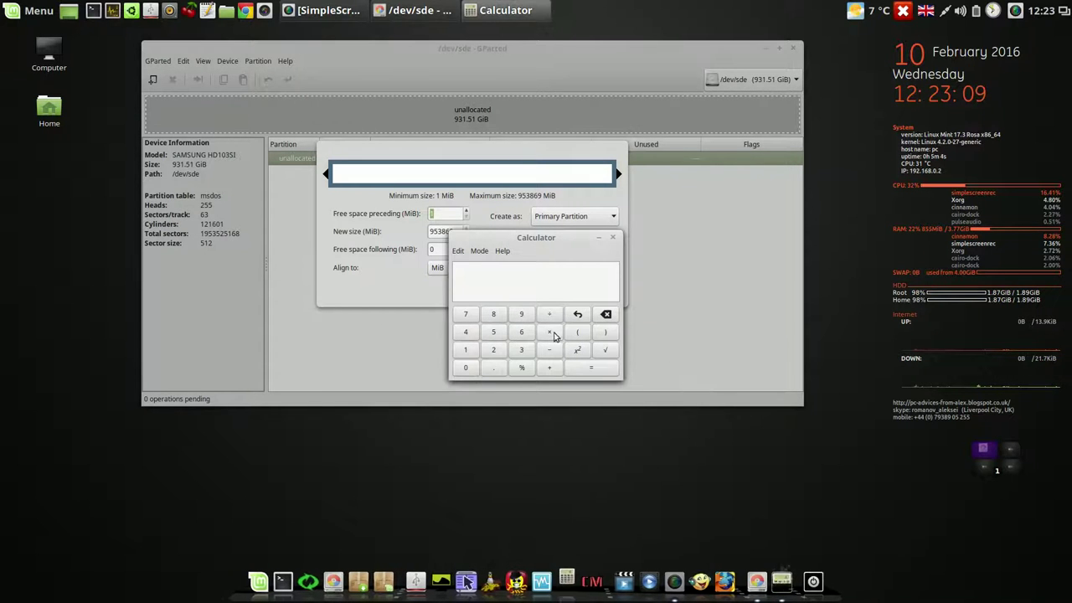
{"action": "left_click", "coordinate": [466, 369]}
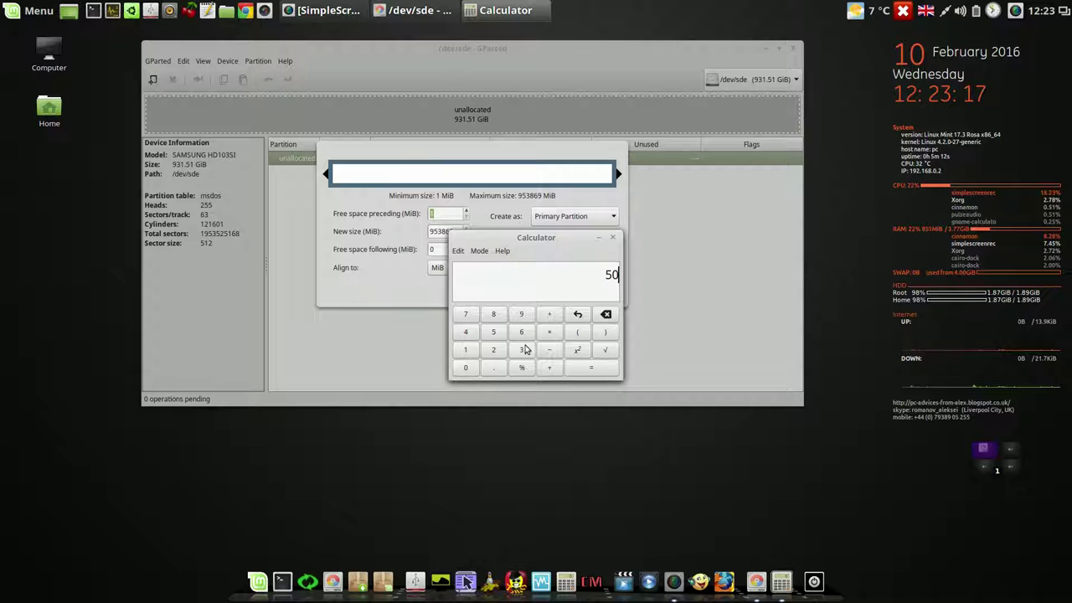
{"action": "left_click", "coordinate": [549, 333]}
{"action": "left_click", "coordinate": [465, 351]}
{"action": "left_click", "coordinate": [466, 369]}
{"action": "left_click", "coordinate": [495, 350]}
{"action": "left_click", "coordinate": [466, 333]}
{"action": "left_click", "coordinate": [601, 370]}
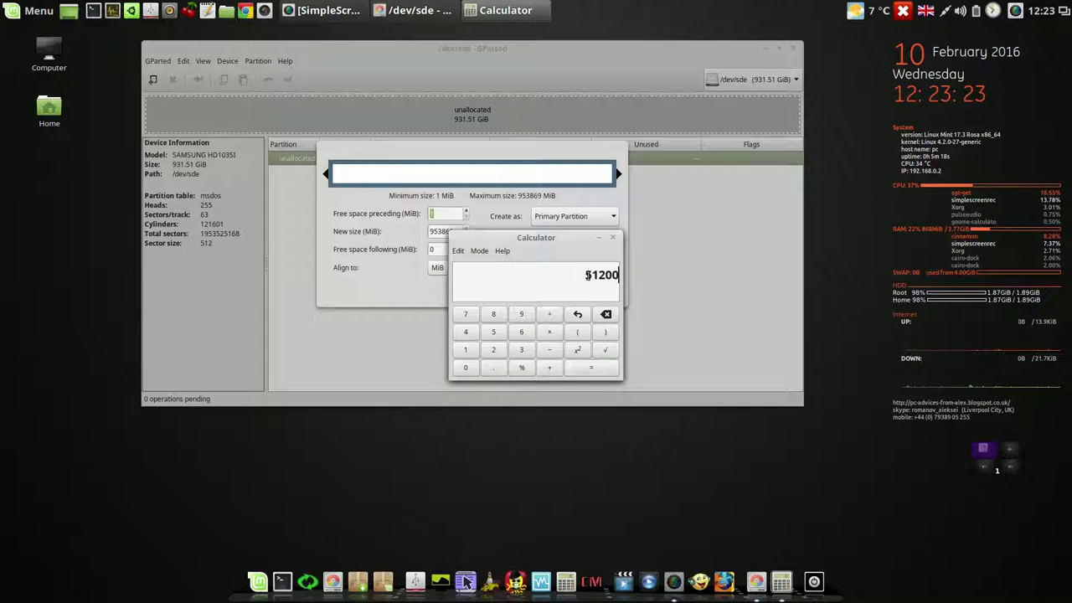
Step: Copy 51200 into the partition's New size and set the file system to ext3
{"action": "left_click_drag", "start_coordinate": [587, 275], "coordinate": [619, 277]}
{"action": "right_click", "coordinate": [620, 284]}
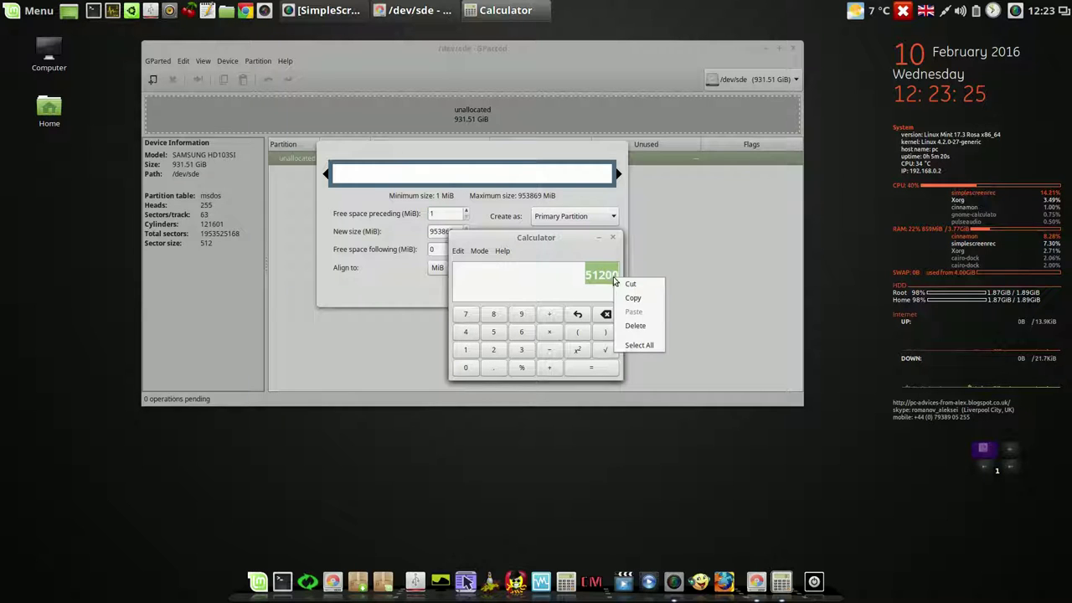
{"action": "left_click", "coordinate": [630, 298]}
{"action": "left_click_drag", "start_coordinate": [570, 238], "coordinate": [810, 271]}
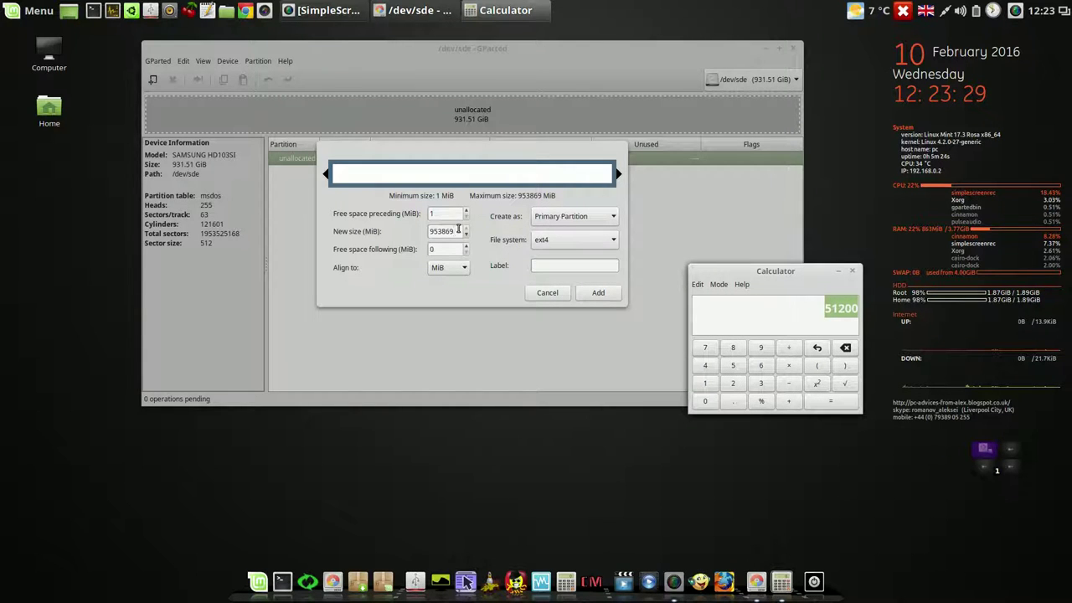
{"action": "left_click_drag", "start_coordinate": [457, 231], "coordinate": [430, 232]}
{"action": "right_click", "coordinate": [430, 232]}
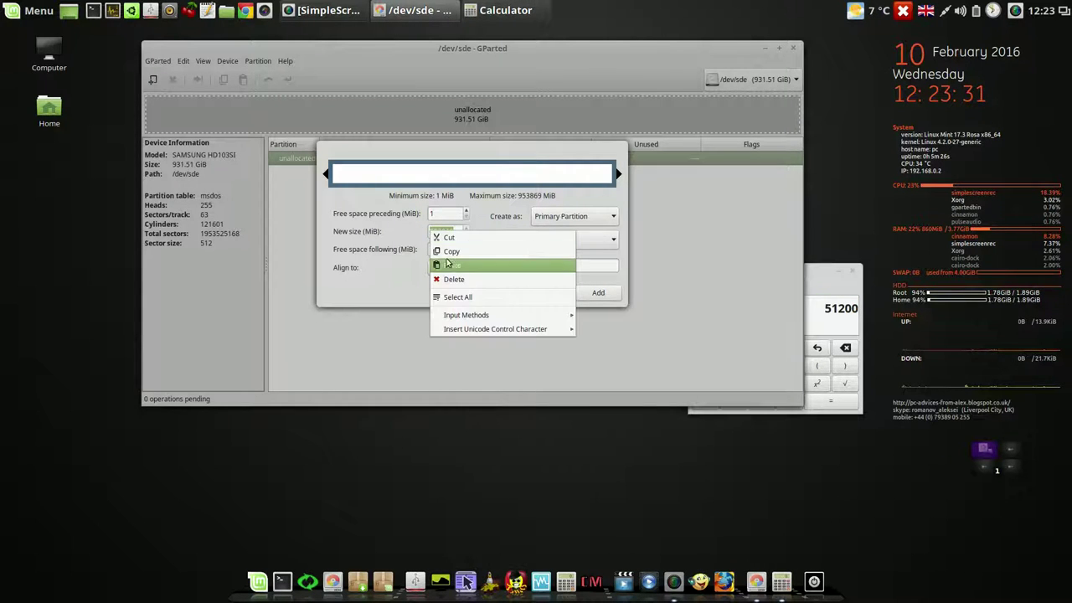
{"action": "left_click", "coordinate": [447, 266]}
{"action": "left_click", "coordinate": [453, 249]}
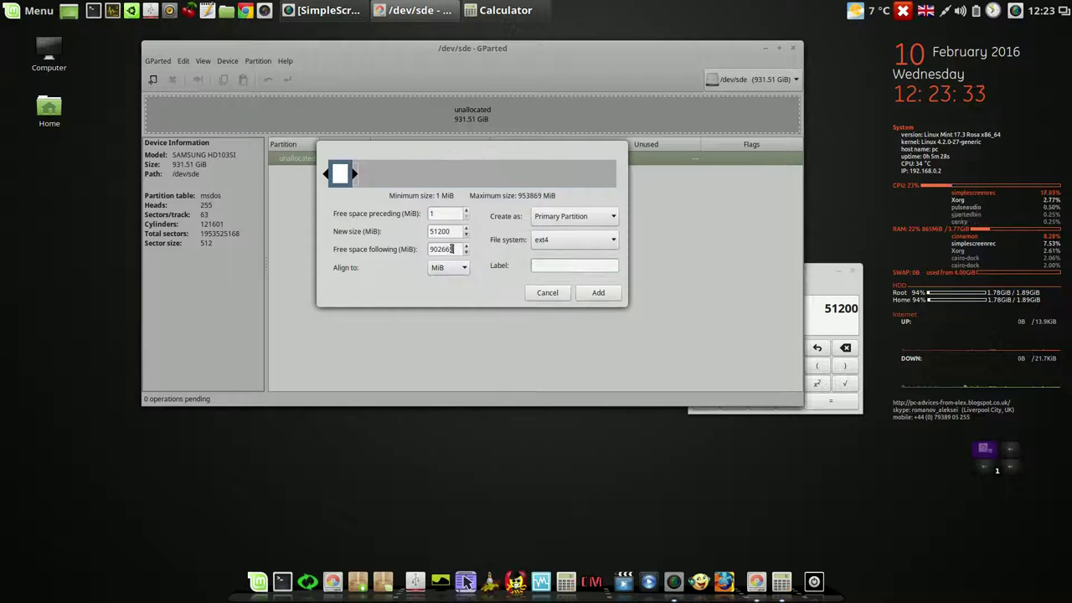
{"action": "left_click", "coordinate": [613, 243]}
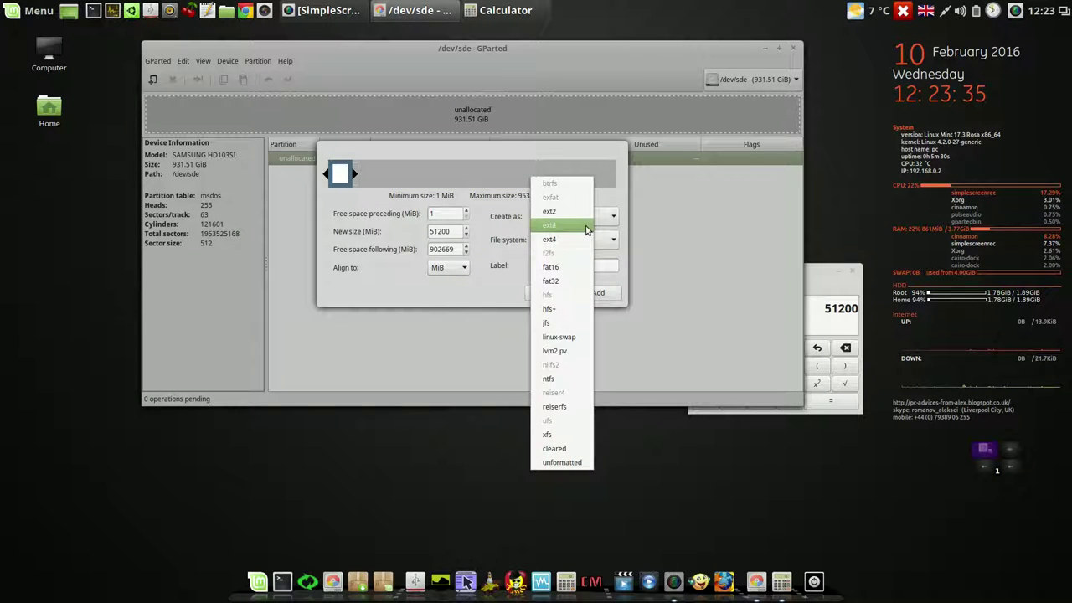
{"action": "left_click", "coordinate": [587, 226]}
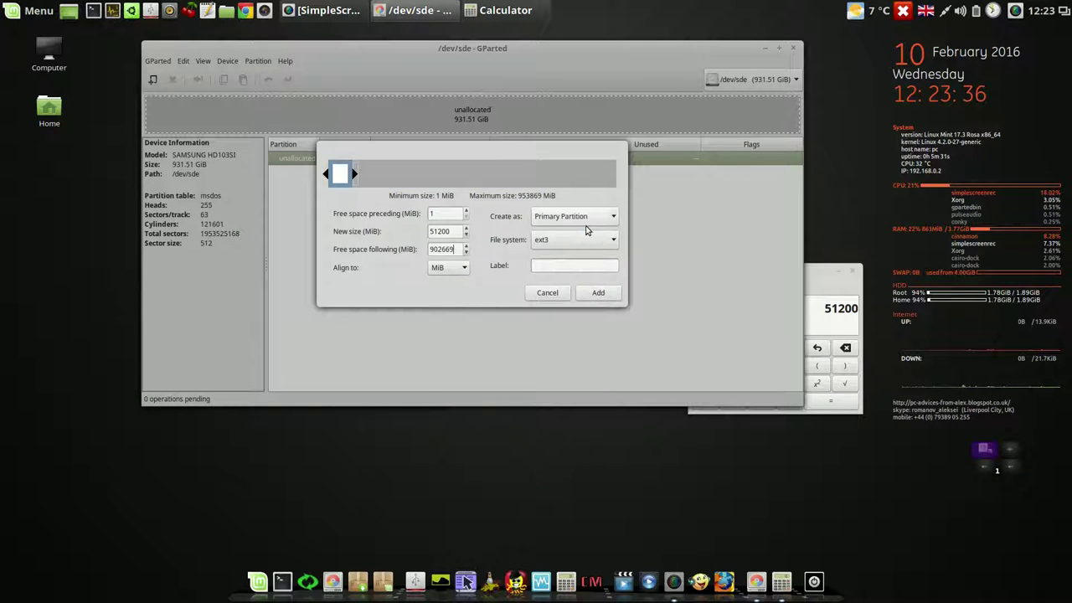
Step: Add and apply the 50 GiB ext3 partition, ignoring the libparted error, creating /dev/sde1
{"action": "left_click", "coordinate": [598, 293]}
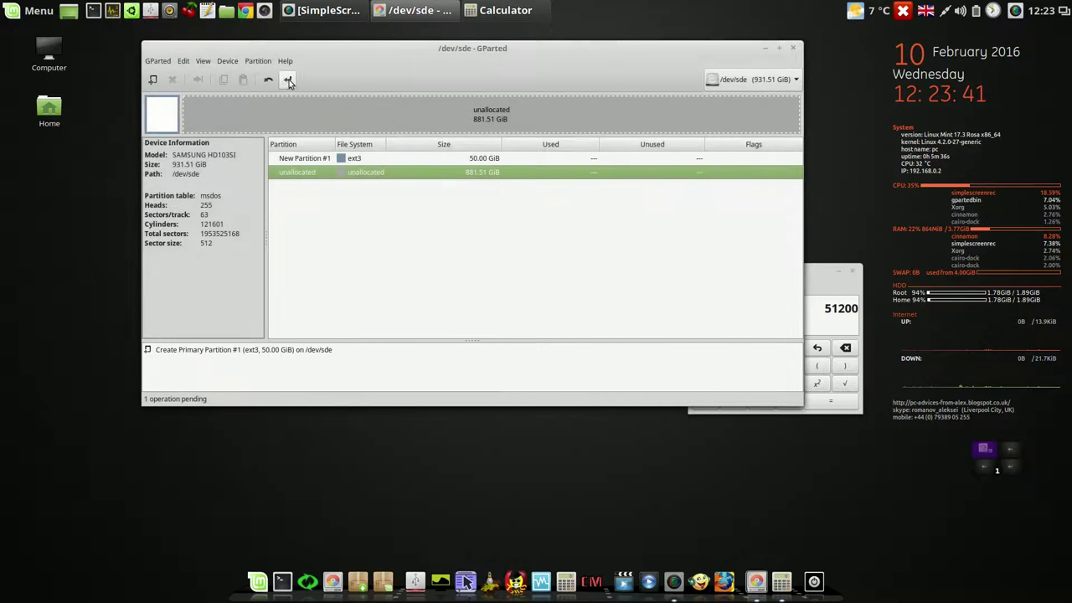
{"action": "left_click", "coordinate": [288, 80]}
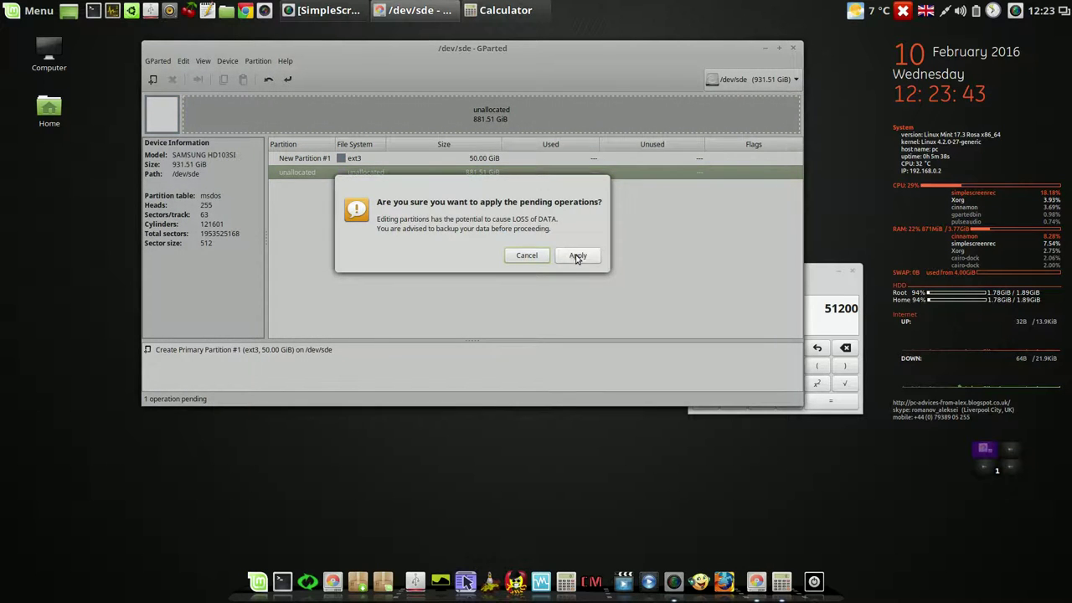
{"action": "left_click", "coordinate": [575, 257]}
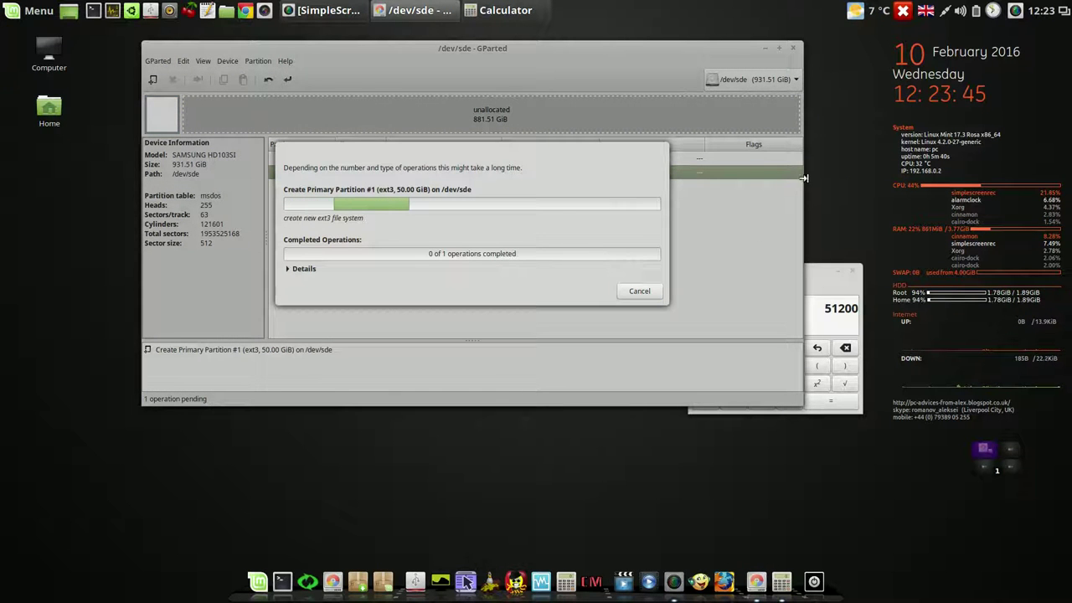
{"action": "left_click", "coordinate": [1015, 10]}
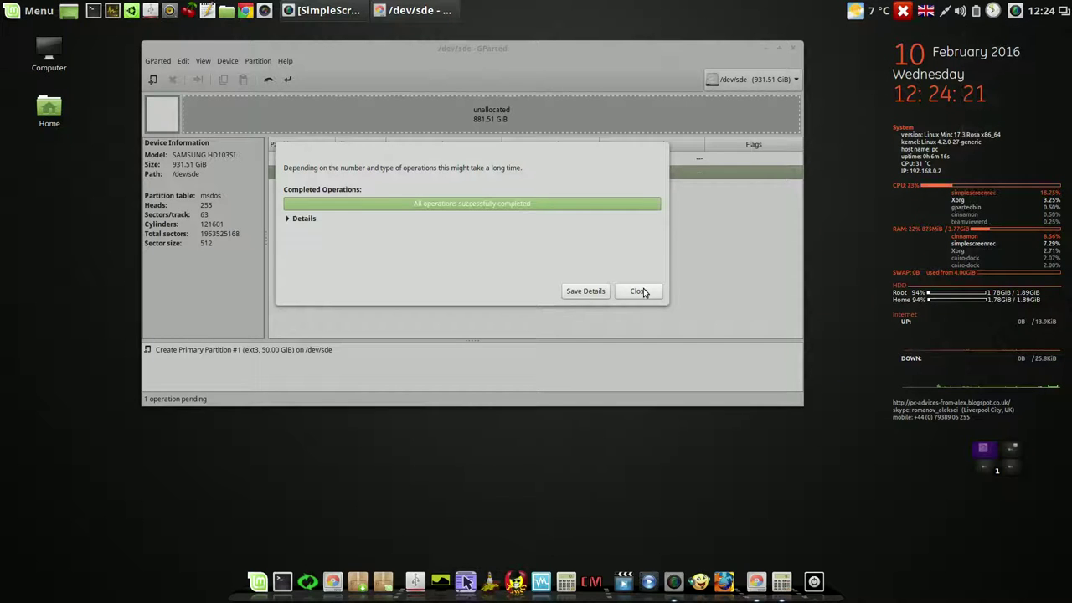
{"action": "left_click", "coordinate": [639, 291]}
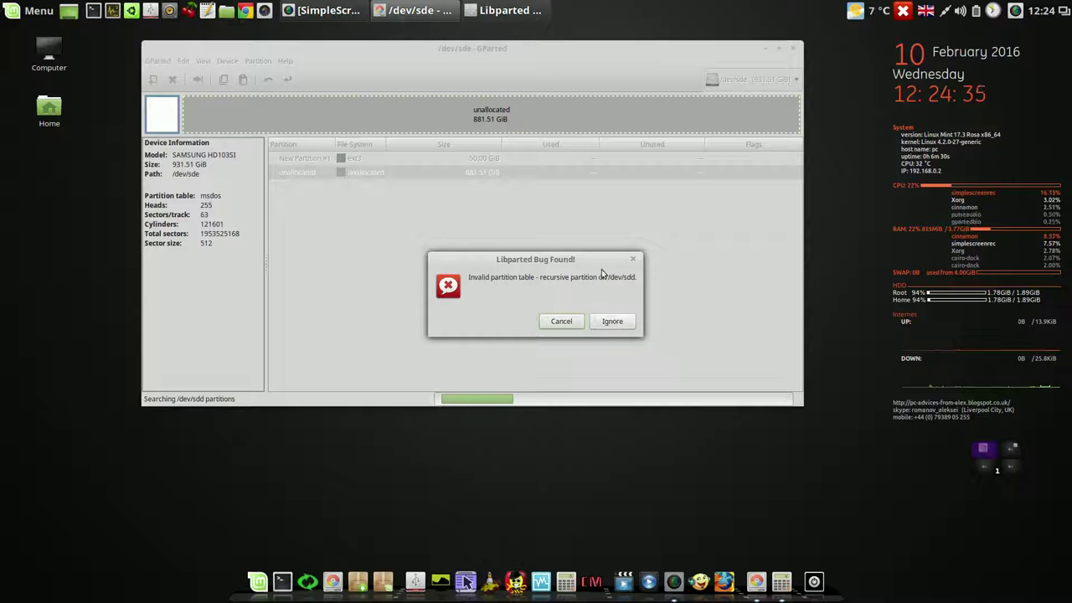
{"action": "left_click_drag", "start_coordinate": [616, 258], "coordinate": [836, 161]}
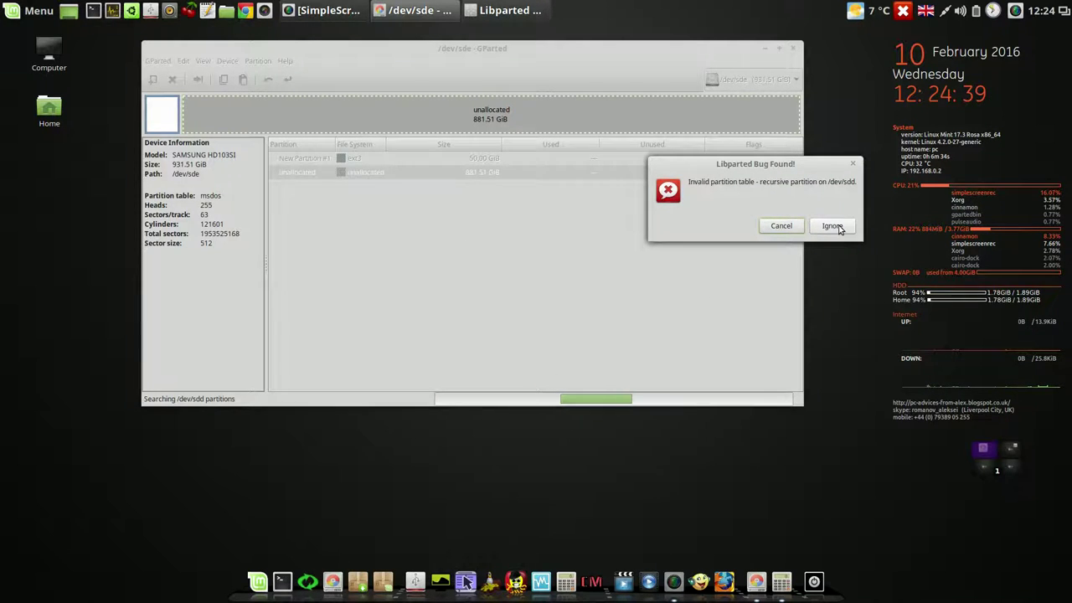
{"action": "left_click", "coordinate": [833, 226]}
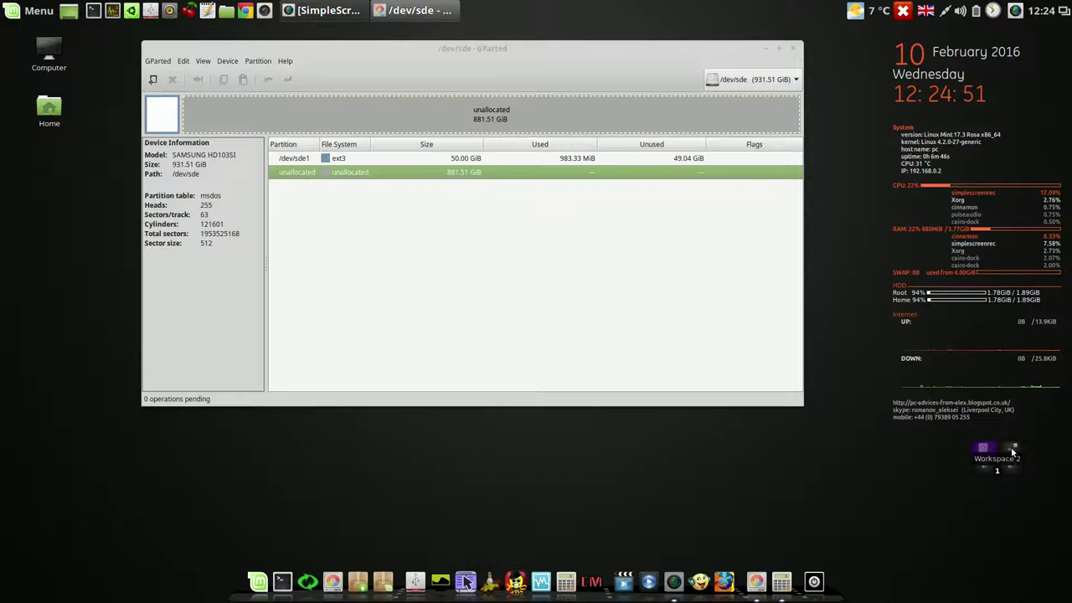
Step: Calculate 100 × 1024 = 102400 in Calculator and copy the result
{"action": "scroll", "coordinate": [983, 473], "scroll_direction": "down", "scroll_amount": 1}
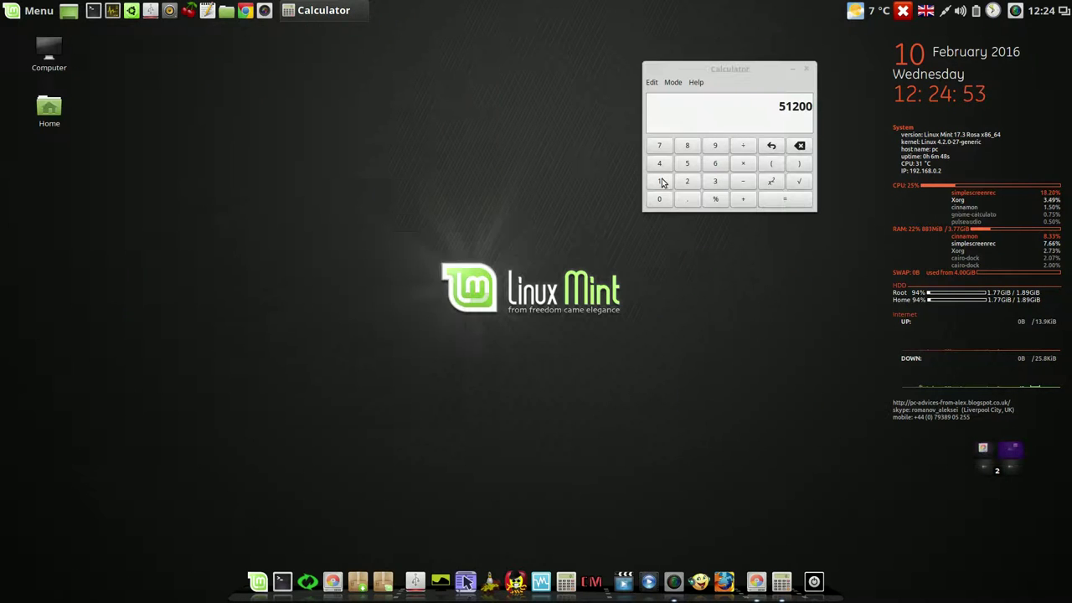
{"action": "left_click", "coordinate": [799, 148]}
{"action": "type", "text": "1"}
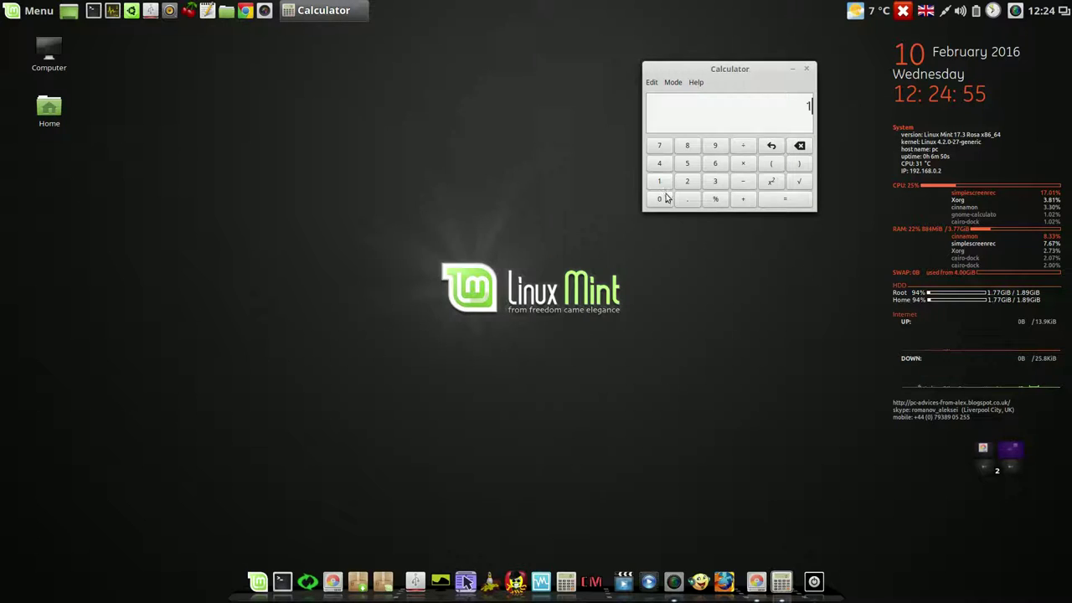
{"action": "left_click", "coordinate": [660, 182]}
{"action": "left_click", "coordinate": [663, 200]}
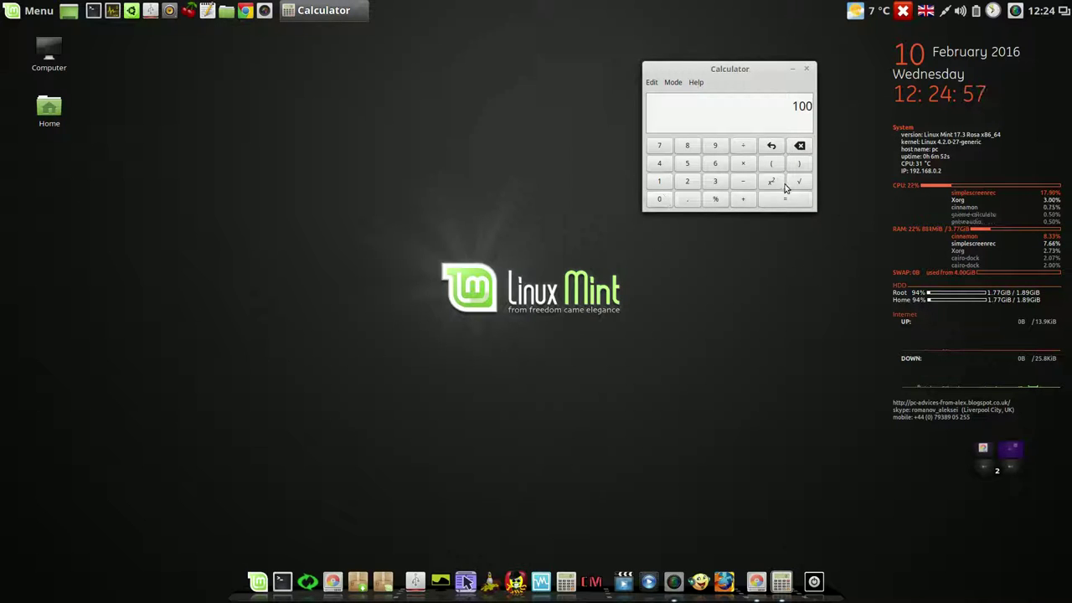
{"action": "left_click", "coordinate": [744, 165]}
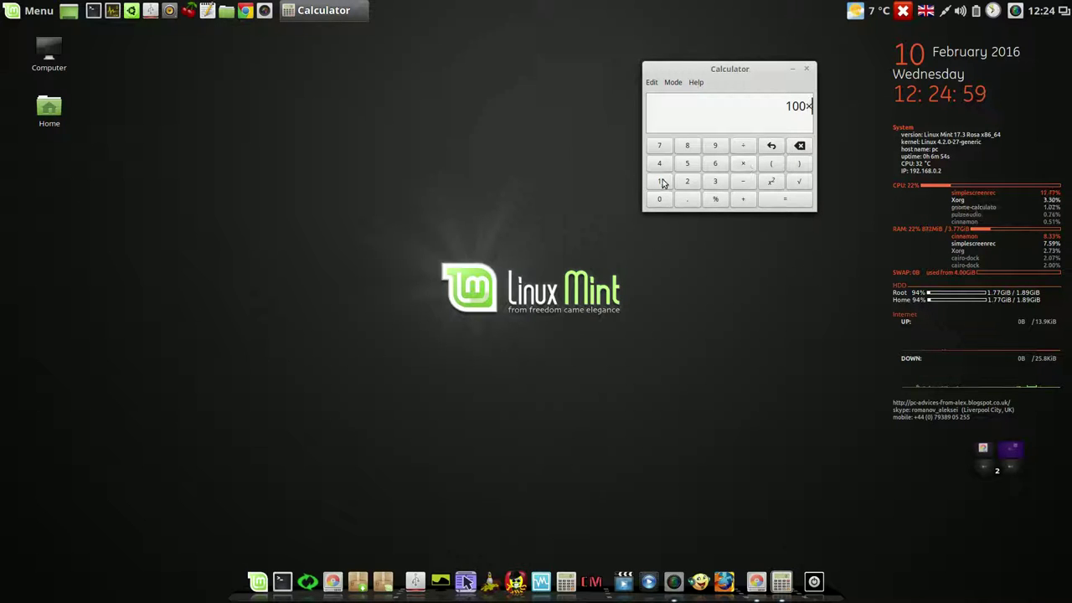
{"action": "left_click", "coordinate": [662, 183]}
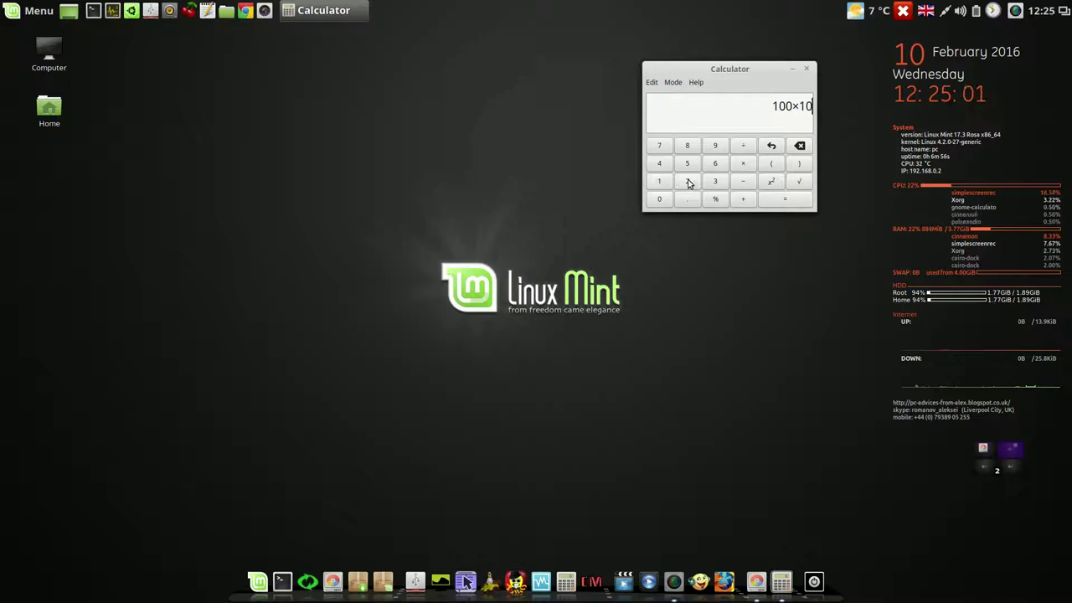
{"action": "left_click", "coordinate": [689, 182]}
{"action": "left_click", "coordinate": [661, 165]}
{"action": "left_click", "coordinate": [790, 203]}
{"action": "left_click_drag", "start_coordinate": [771, 106], "coordinate": [815, 109]}
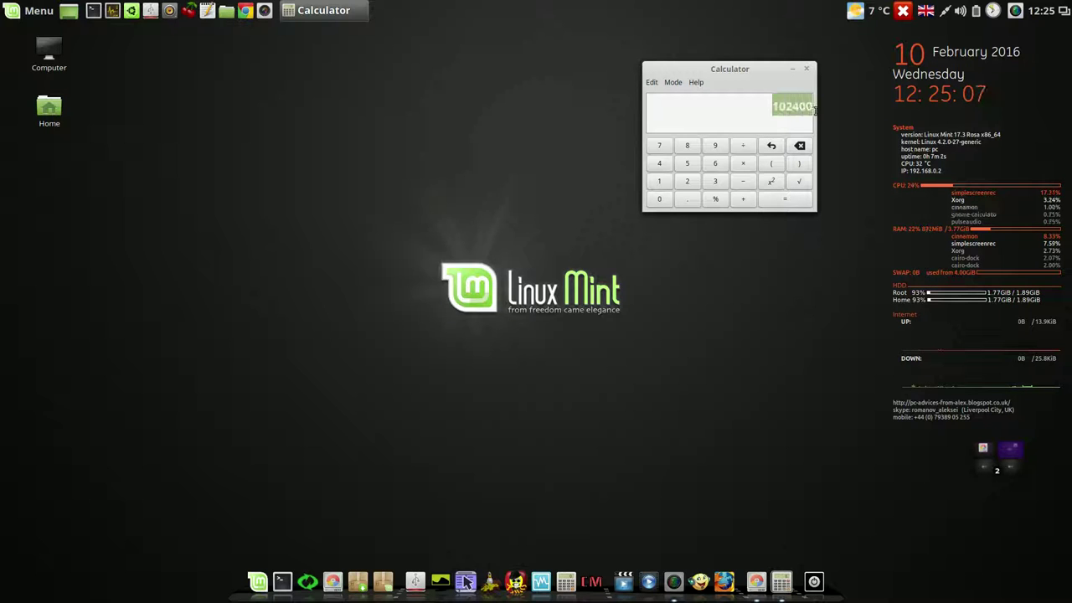
{"action": "right_click", "coordinate": [798, 104]}
{"action": "left_click", "coordinate": [825, 117]}
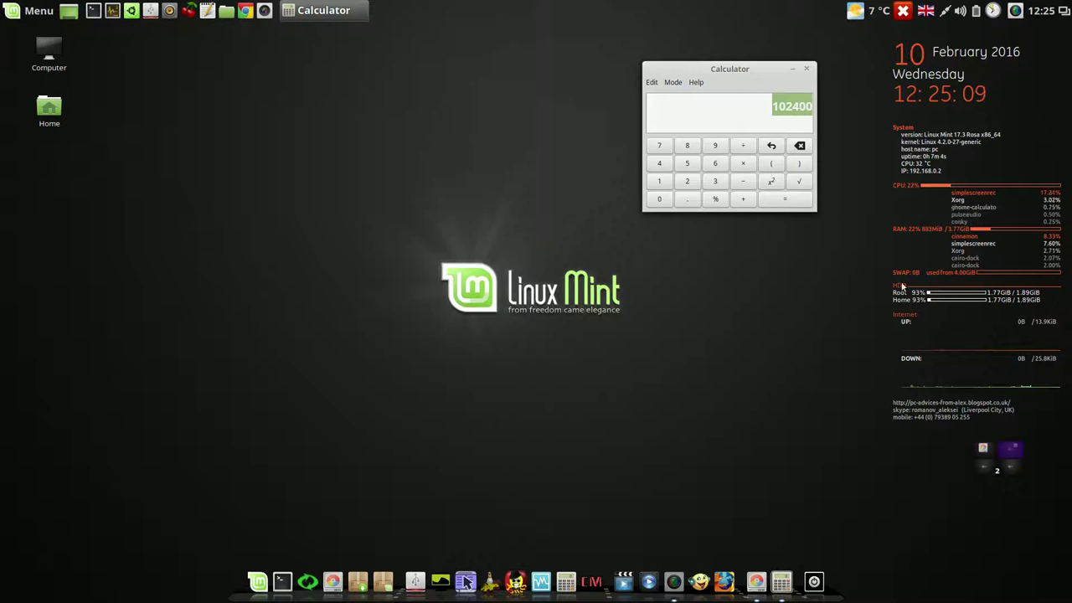
Step: Start a new partition in the unallocated space with New size 102400 MiB
{"action": "left_click", "coordinate": [992, 446]}
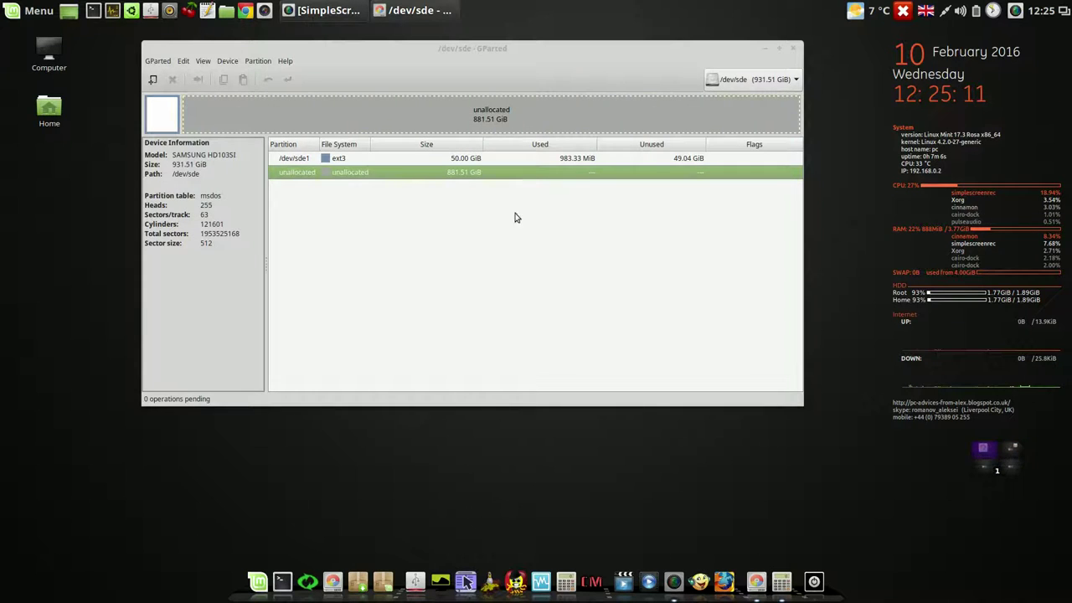
{"action": "right_click", "coordinate": [410, 171]}
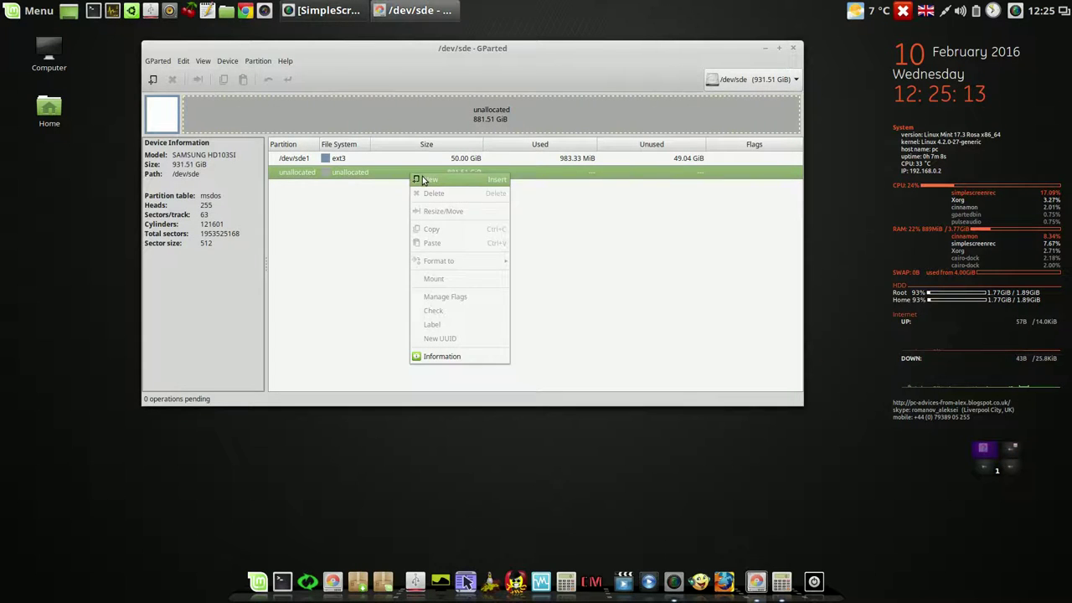
{"action": "left_click", "coordinate": [422, 178]}
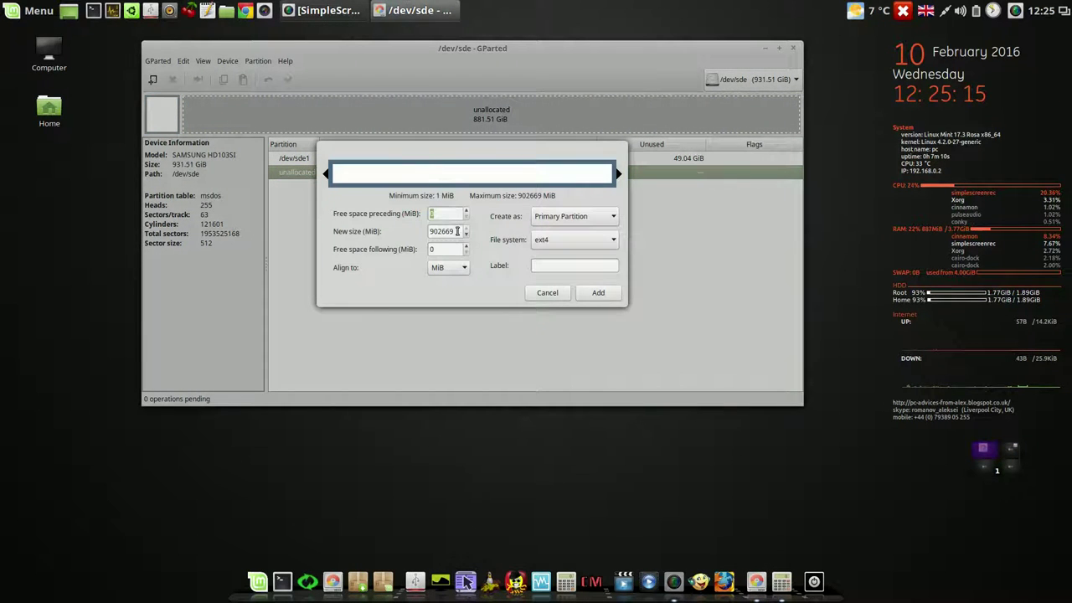
{"action": "left_click_drag", "start_coordinate": [457, 232], "coordinate": [429, 231]}
{"action": "right_click", "coordinate": [437, 229]}
{"action": "left_click", "coordinate": [458, 270]}
{"action": "left_click", "coordinate": [450, 250]}
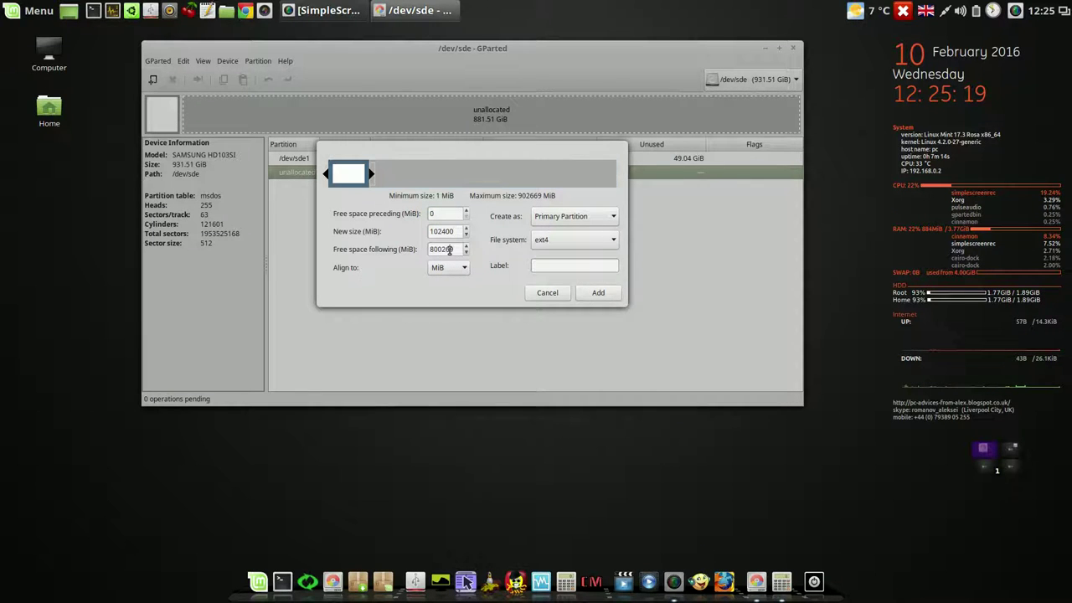
Step: Set the file system to ntfs, label it w10, and add it to pending operations
{"action": "left_click", "coordinate": [613, 242]}
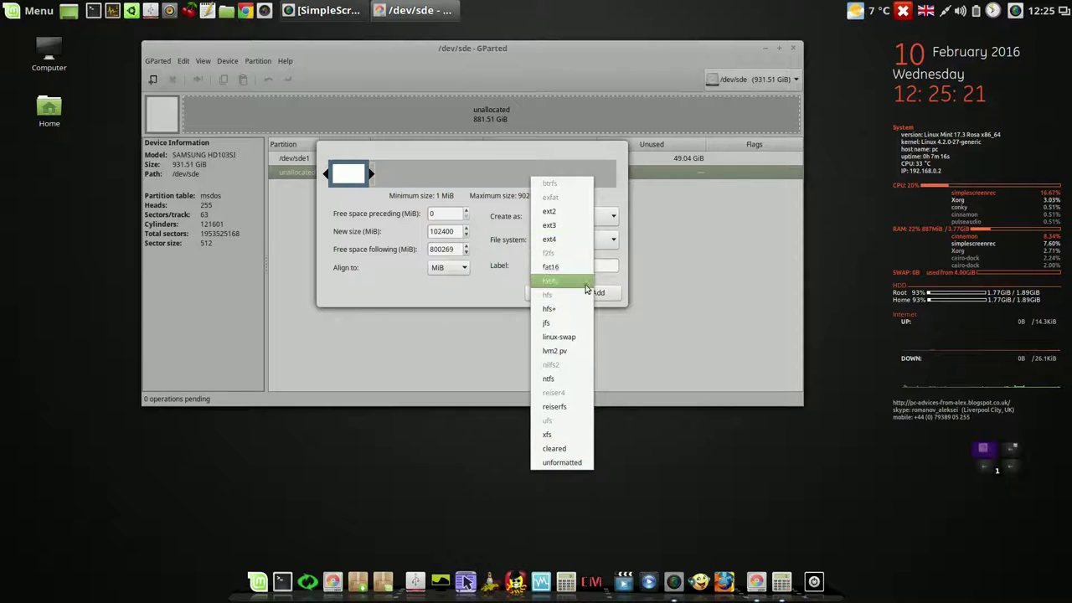
{"action": "left_click", "coordinate": [568, 378]}
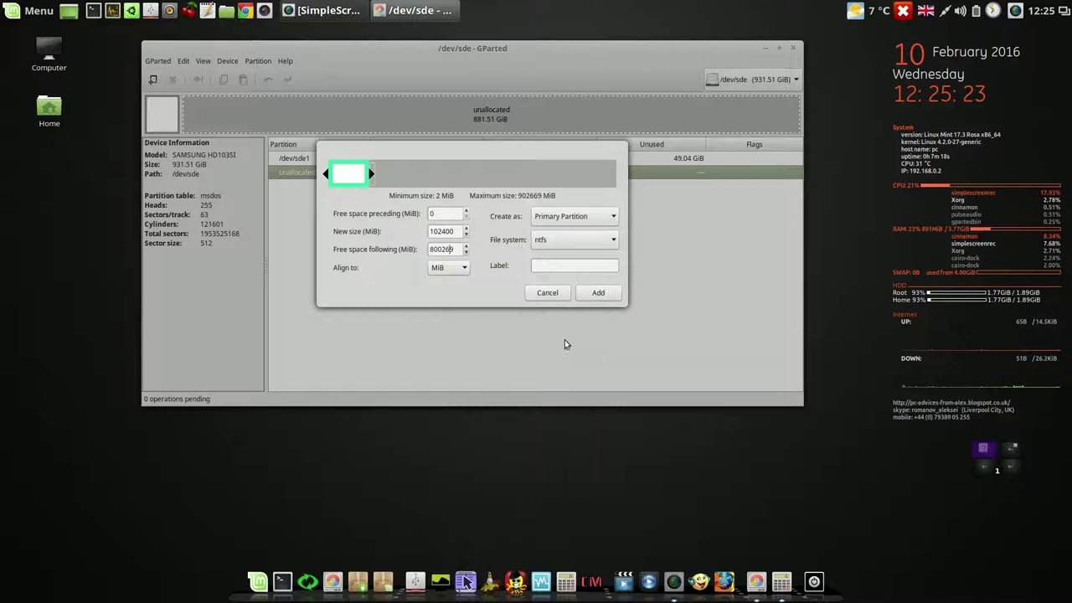
{"action": "left_click", "coordinate": [579, 264]}
{"action": "type", "text": "10"}
{"action": "left_click", "coordinate": [600, 294]}
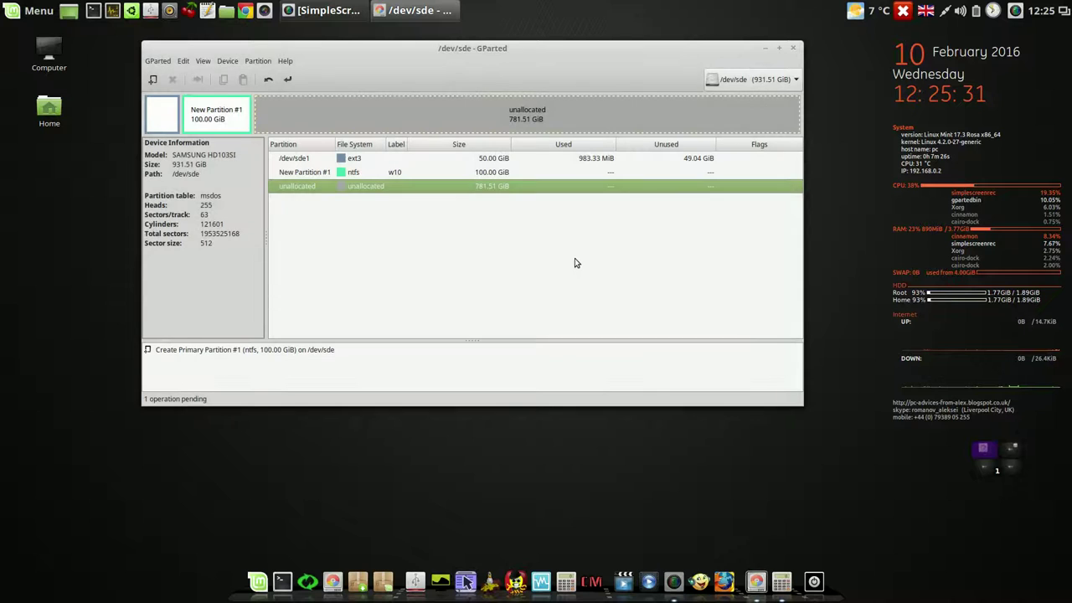
Step: Apply the queued w10 NTFS partition to create /dev/sde2, ignoring the libparted error
{"action": "left_click", "coordinate": [289, 79]}
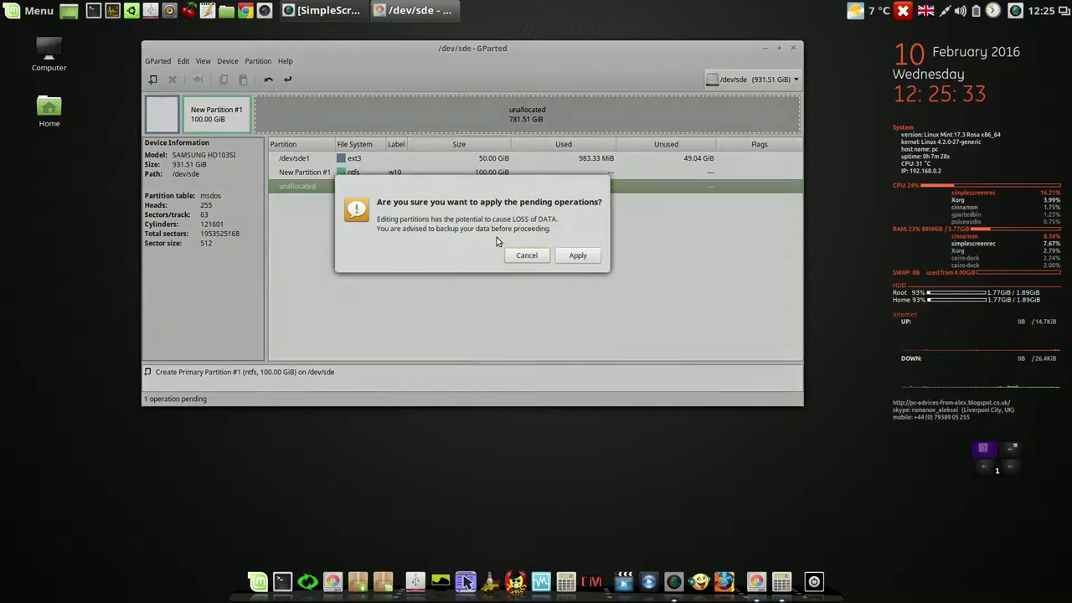
{"action": "left_click", "coordinate": [582, 258]}
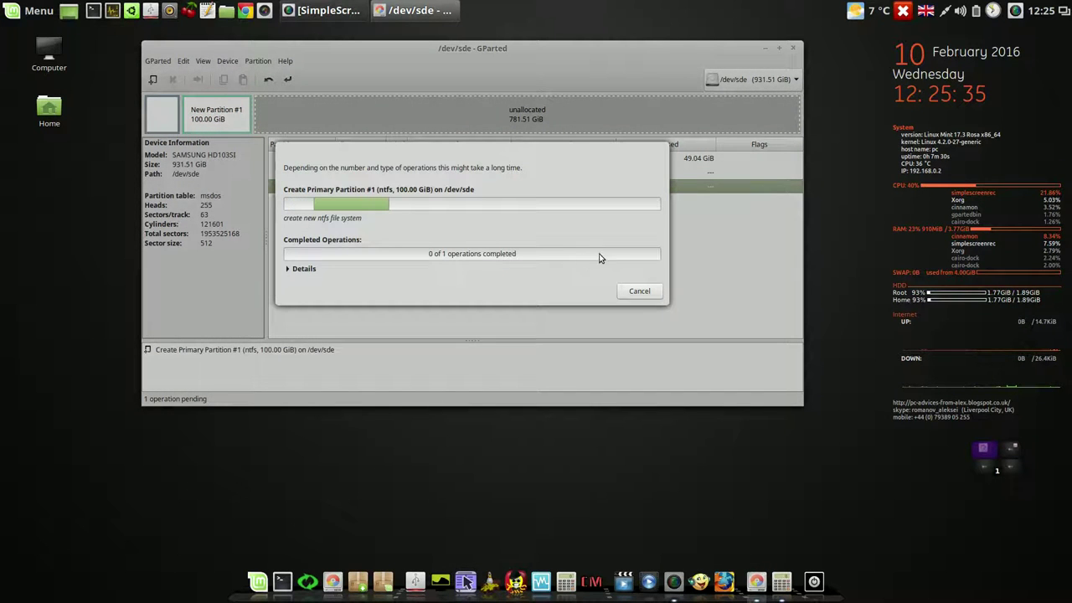
{"action": "right_click", "coordinate": [1015, 10]}
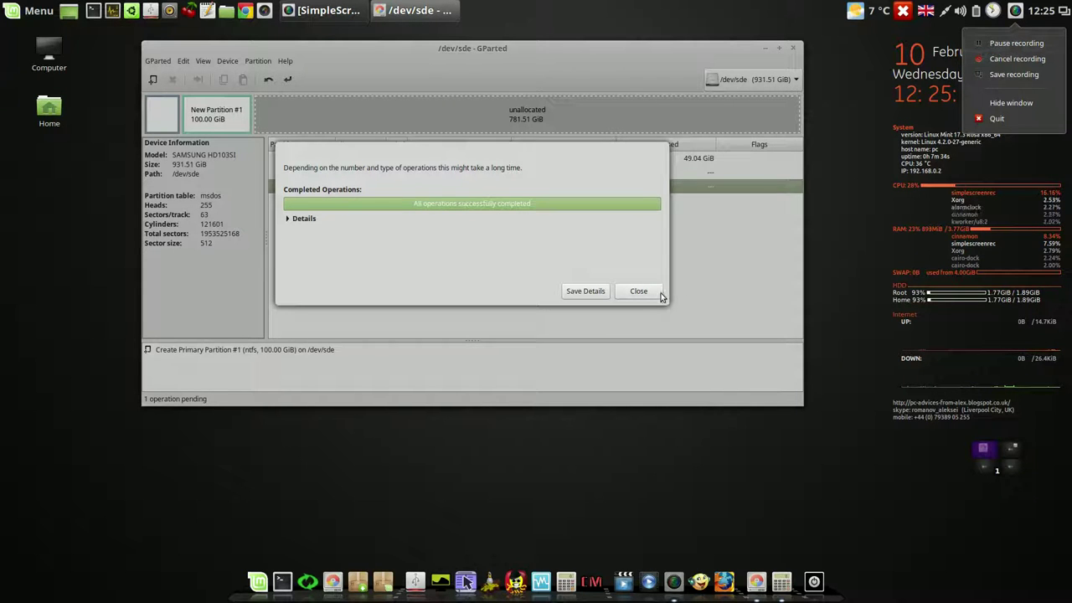
{"action": "left_click", "coordinate": [653, 295]}
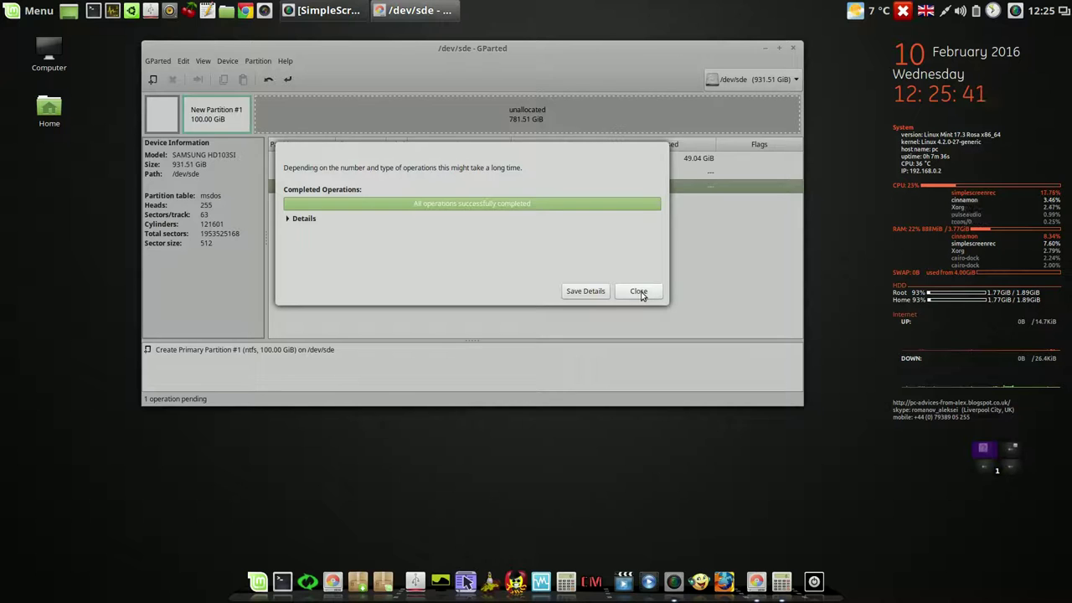
{"action": "left_click", "coordinate": [640, 292]}
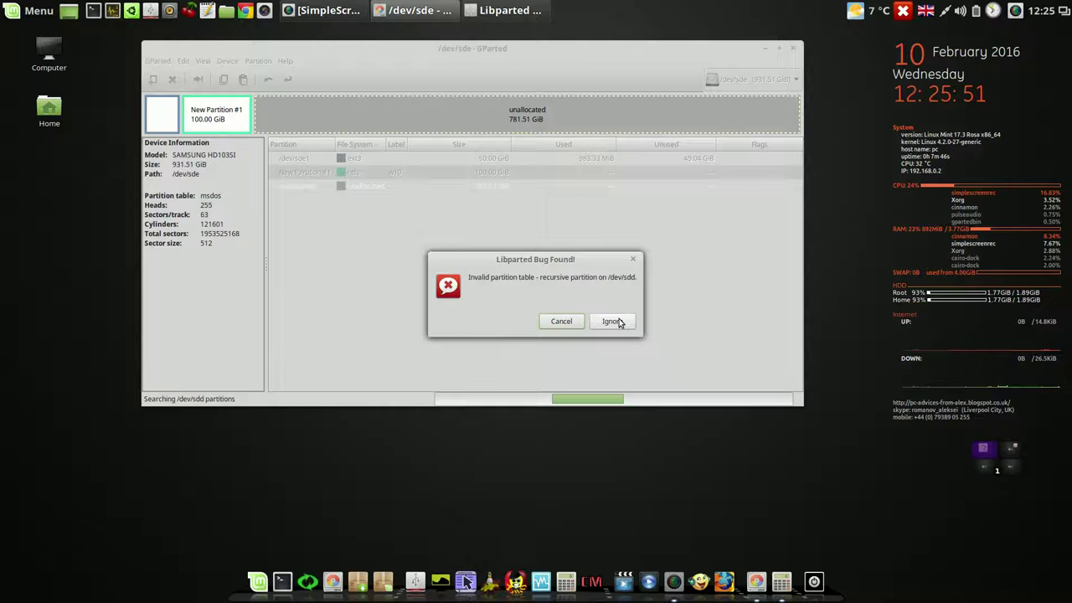
{"action": "left_click", "coordinate": [618, 321]}
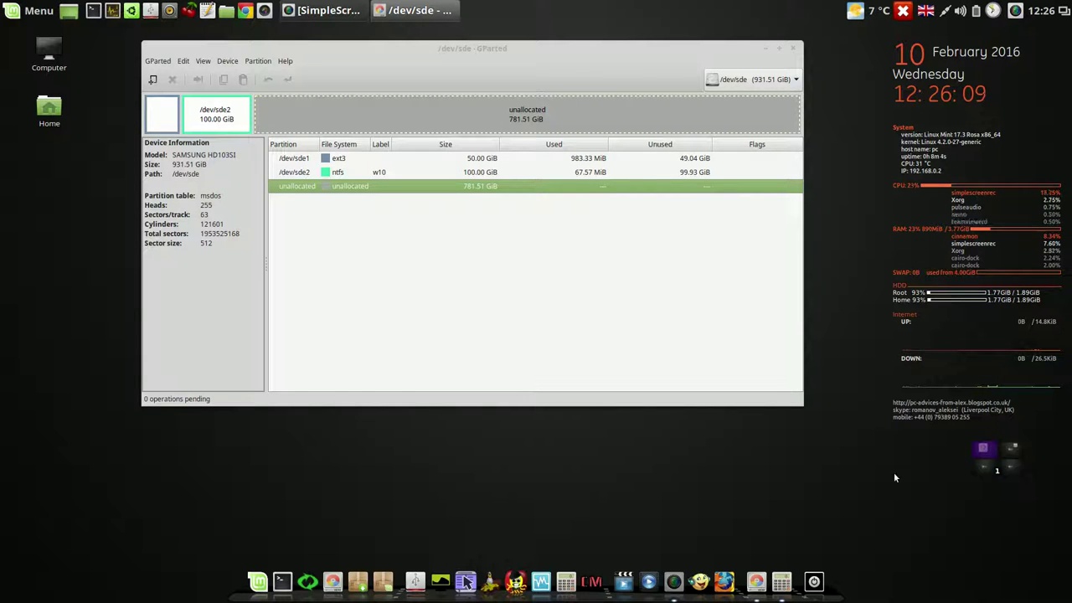
Step: Calculate 4 × 1024 = 4096 in Calculator, copy it, and return to GParted
{"action": "left_click", "coordinate": [1012, 450]}
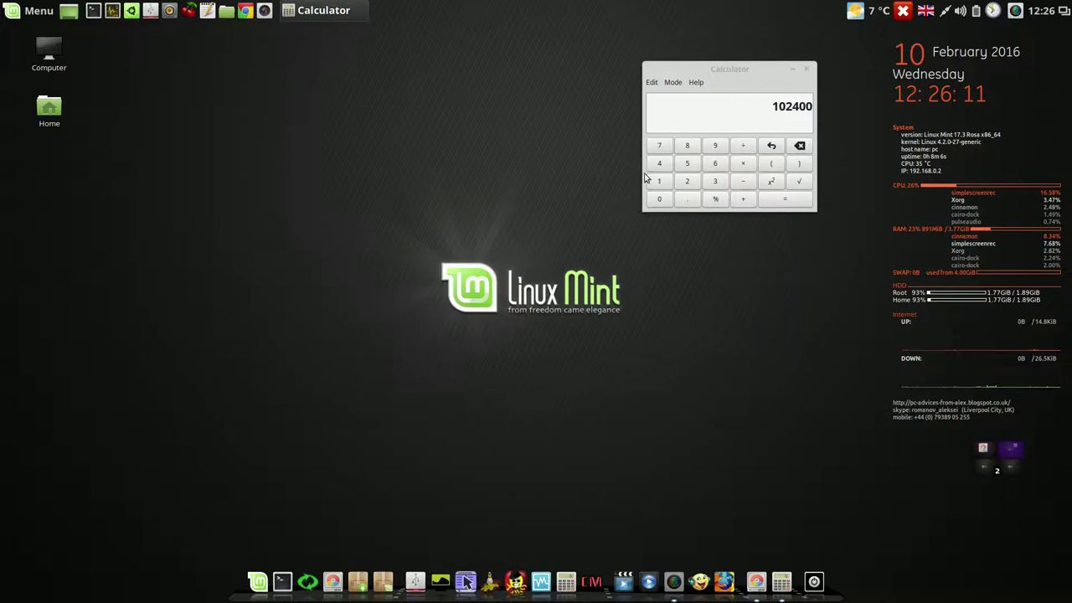
{"action": "left_click", "coordinate": [668, 164]}
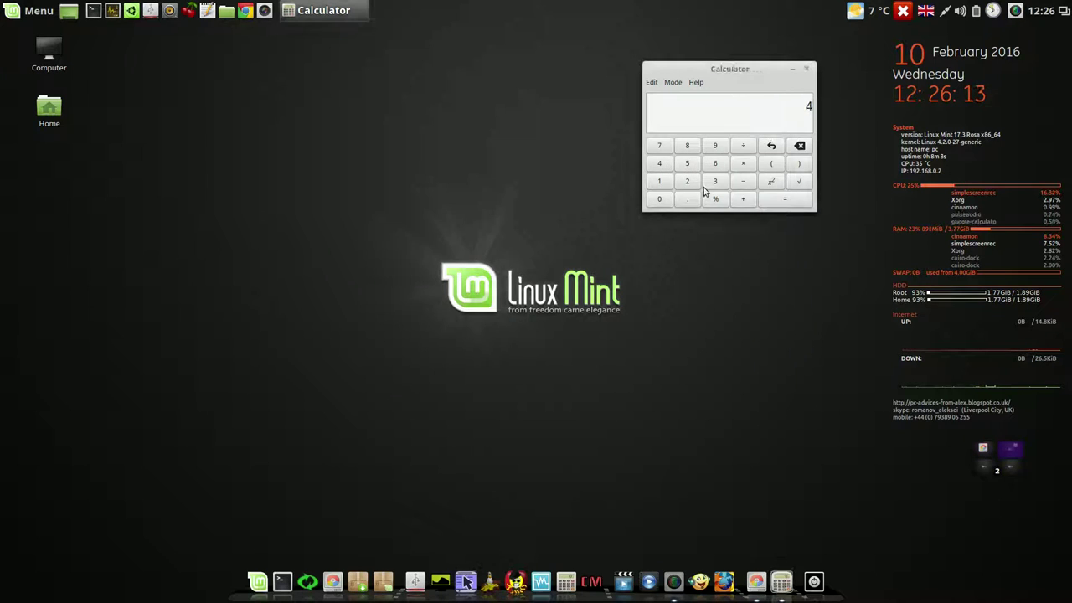
{"action": "left_click", "coordinate": [745, 165]}
{"action": "left_click", "coordinate": [662, 183]}
{"action": "left_click", "coordinate": [686, 183]}
{"action": "left_click", "coordinate": [662, 168]}
{"action": "left_click", "coordinate": [779, 202]}
{"action": "double_click", "coordinate": [797, 105]}
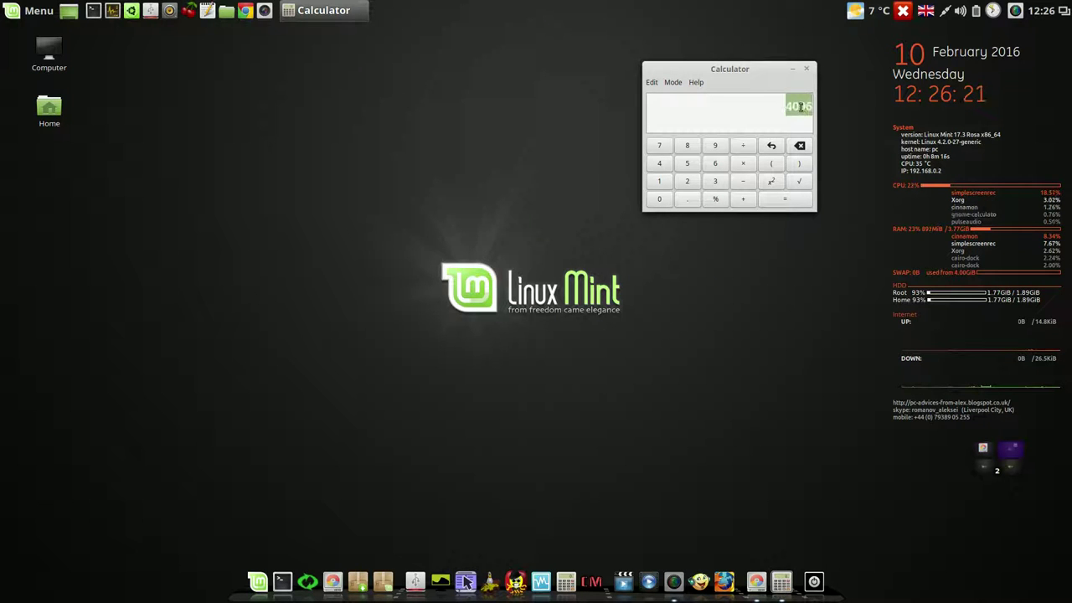
{"action": "right_click", "coordinate": [804, 111]}
{"action": "left_click", "coordinate": [811, 129]}
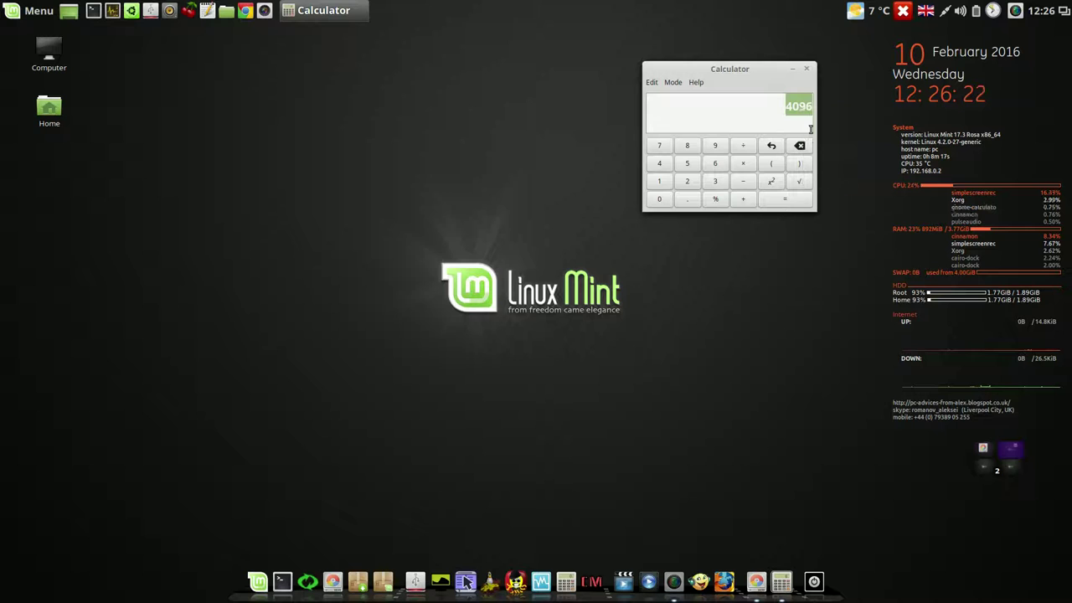
{"action": "left_click", "coordinate": [982, 449]}
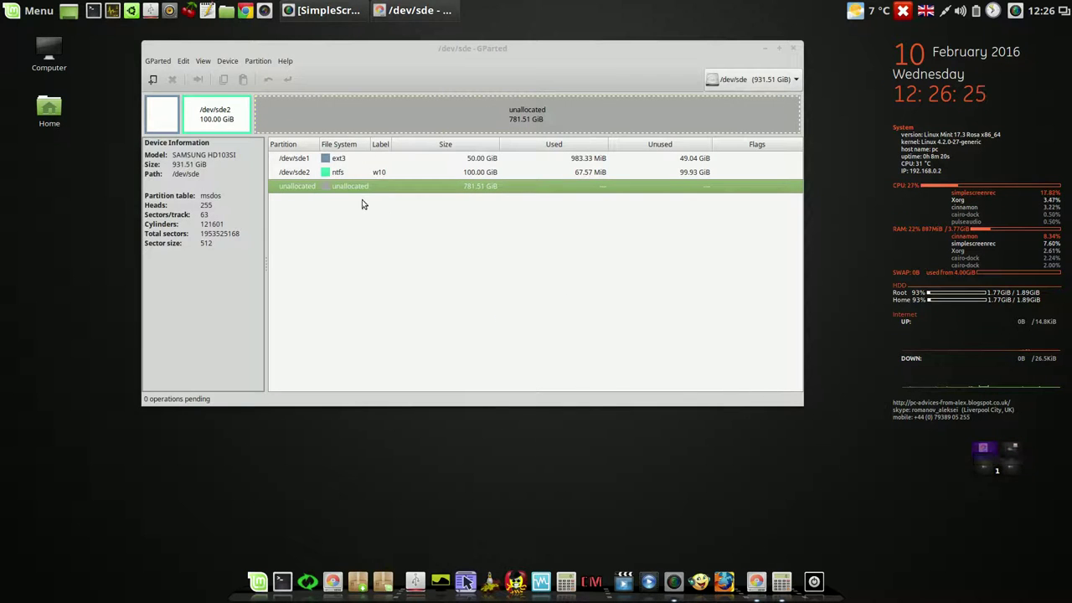
Step: Queue a 4096 MiB linux-swap primary partition in the unallocated space
{"action": "right_click", "coordinate": [375, 191]}
{"action": "left_click", "coordinate": [390, 200]}
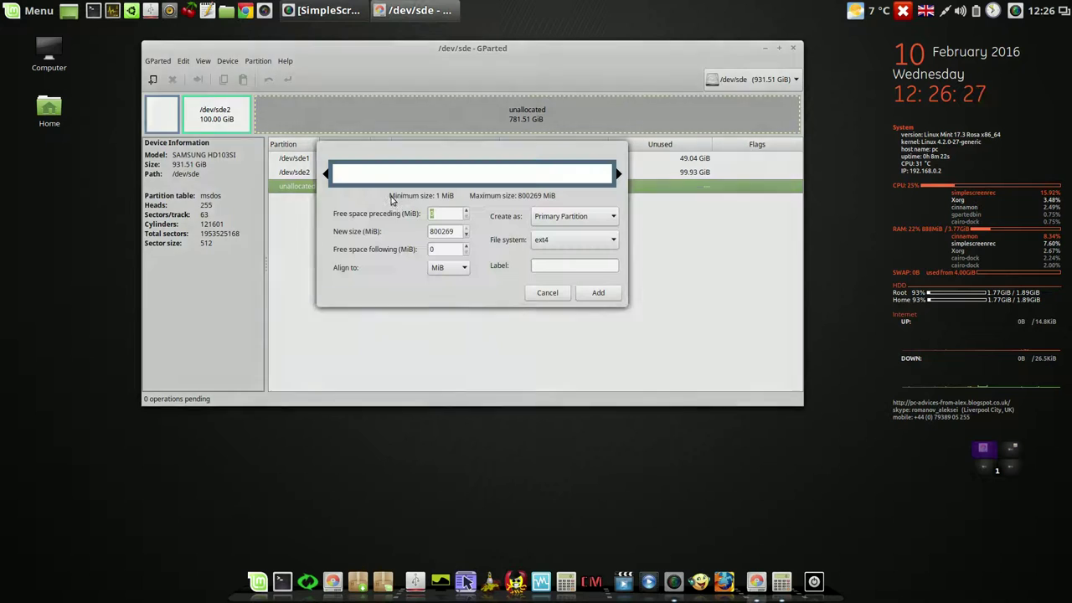
{"action": "left_click_drag", "start_coordinate": [457, 231], "coordinate": [426, 232]}
{"action": "right_click", "coordinate": [442, 231]}
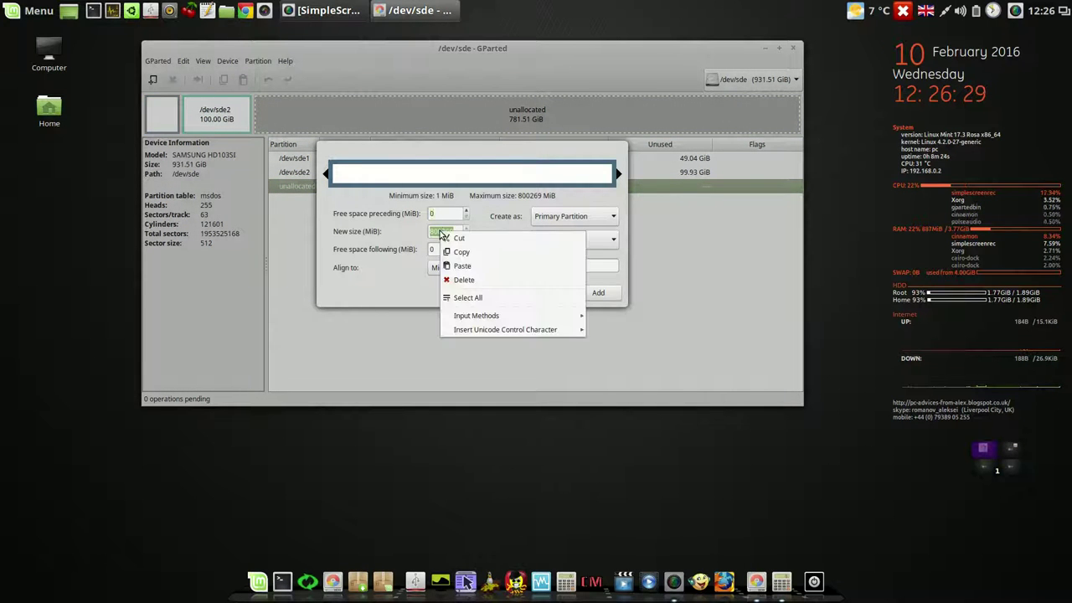
{"action": "left_click", "coordinate": [453, 265]}
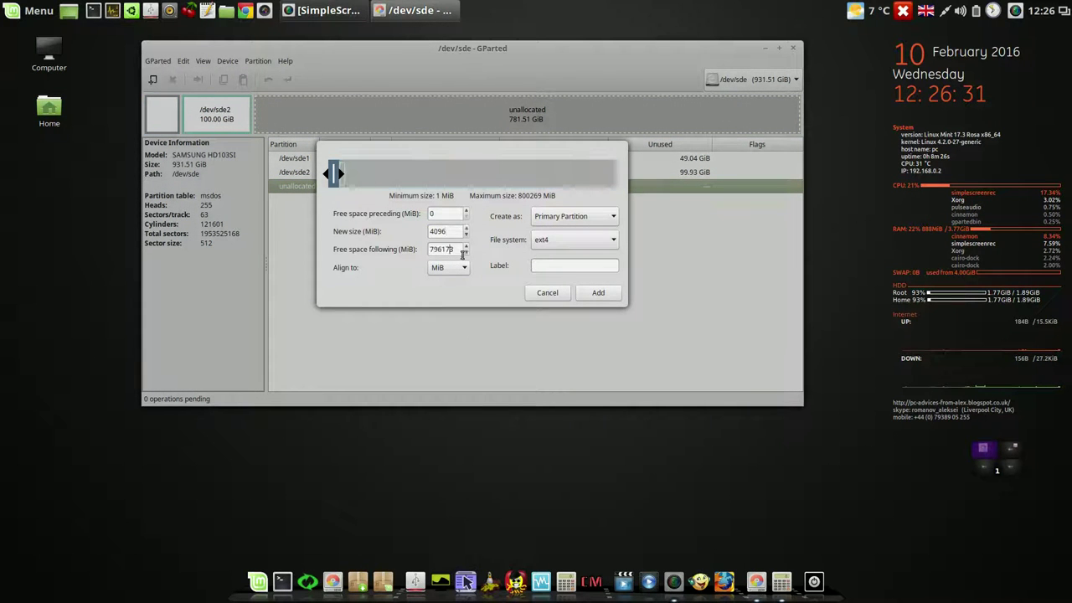
{"action": "left_click", "coordinate": [613, 241]}
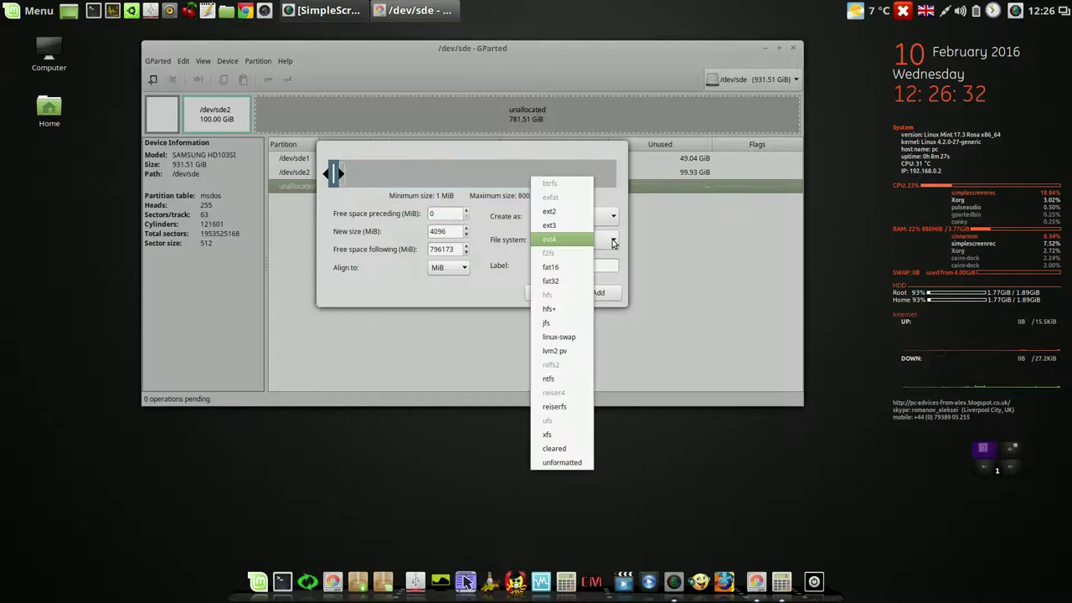
{"action": "left_click", "coordinate": [563, 338]}
{"action": "left_click", "coordinate": [599, 293]}
Step: Write the queued 4 GiB linux-swap partition /dev/sde3 to disk, ignoring the Libparted error
{"action": "left_click", "coordinate": [289, 80]}
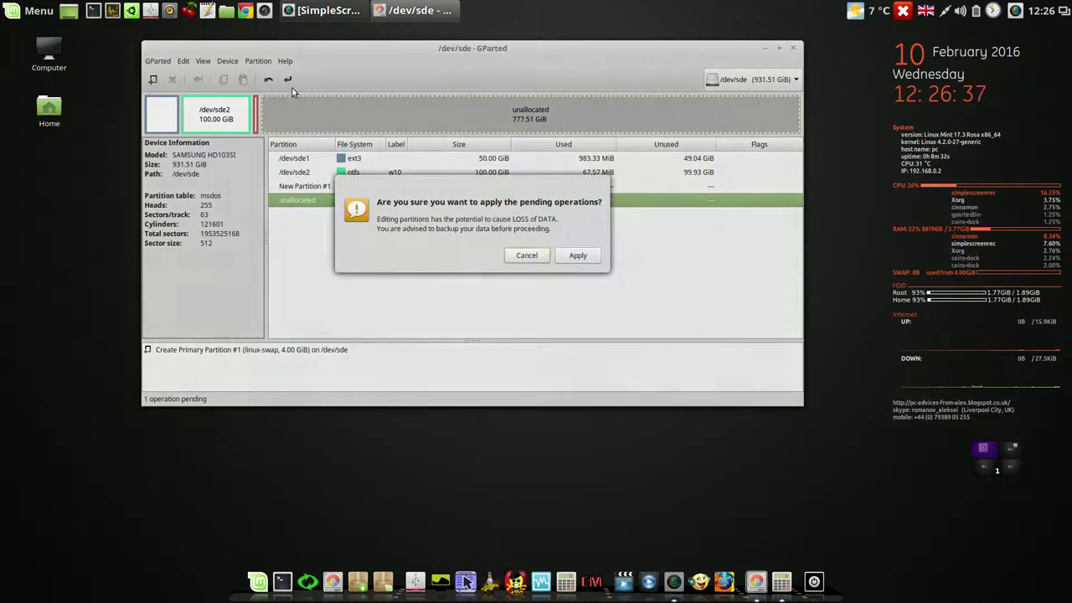
{"action": "left_click", "coordinate": [578, 256]}
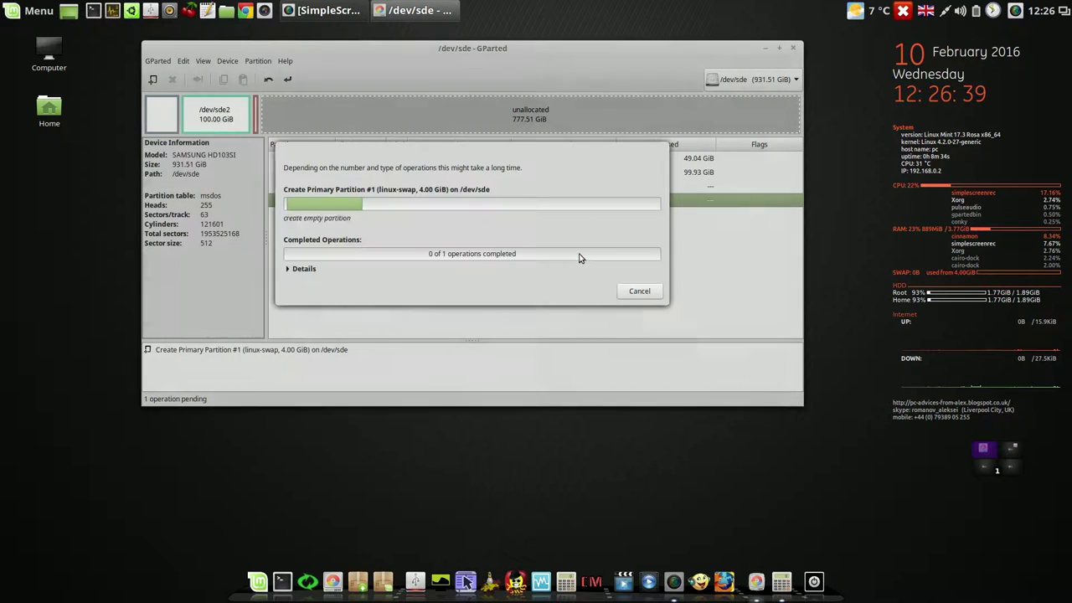
{"action": "left_click", "coordinate": [639, 293]}
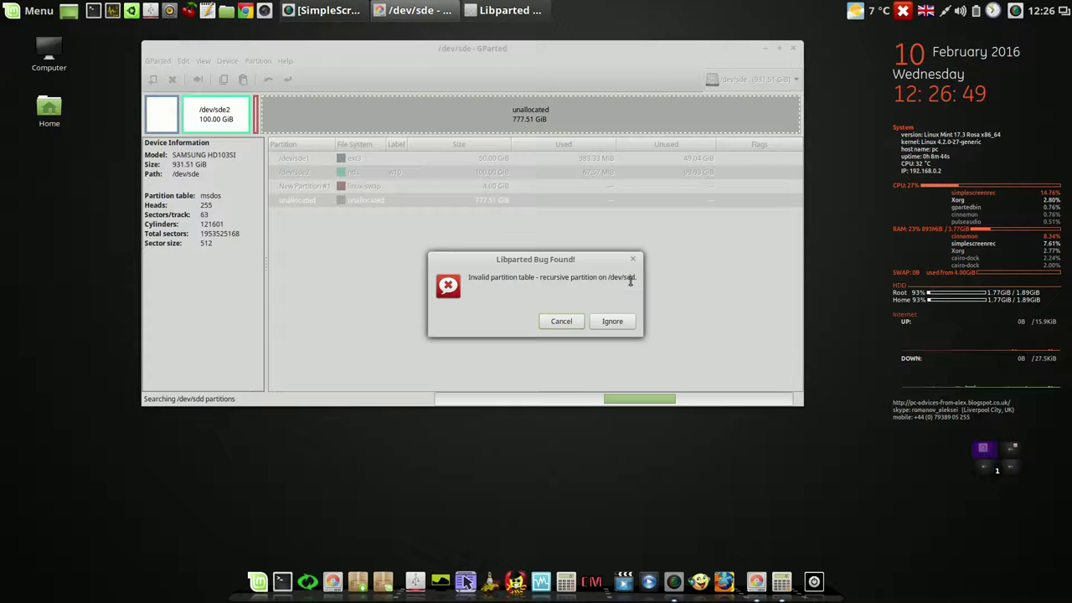
{"action": "left_click", "coordinate": [612, 321]}
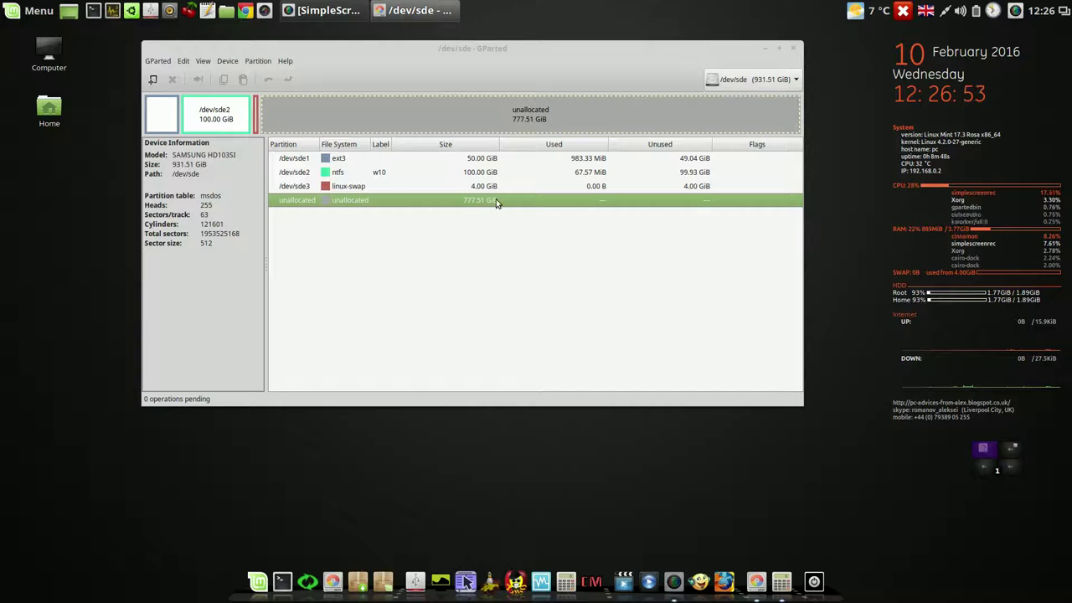
Step: Queue an extended partition spanning the remaining 777.51 GiB of unallocated space
{"action": "right_click", "coordinate": [499, 201]}
{"action": "left_click", "coordinate": [506, 209]}
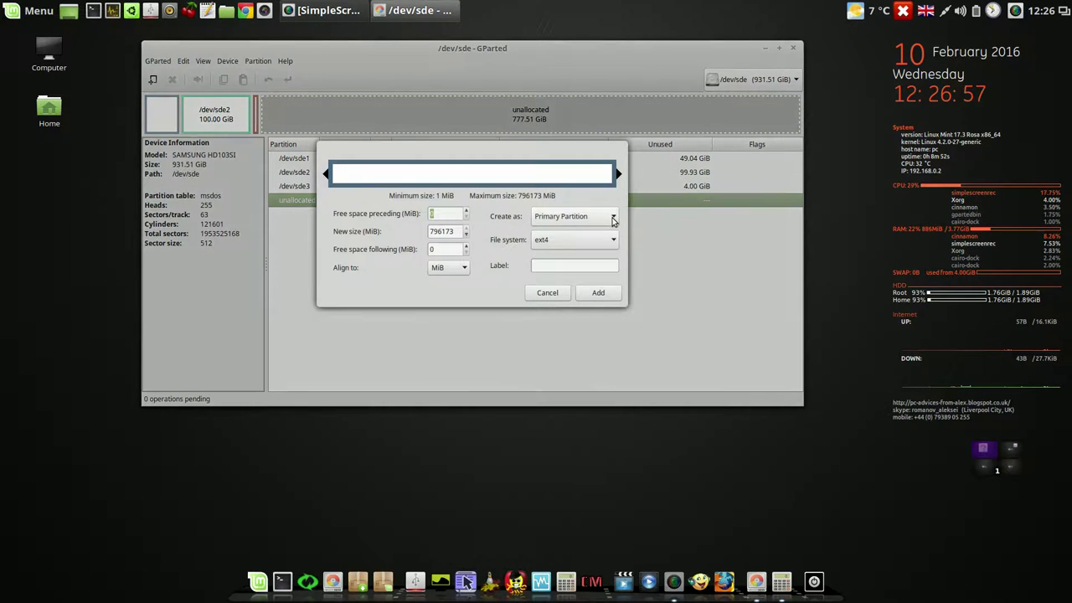
{"action": "left_click", "coordinate": [592, 220]}
{"action": "left_click", "coordinate": [596, 244]}
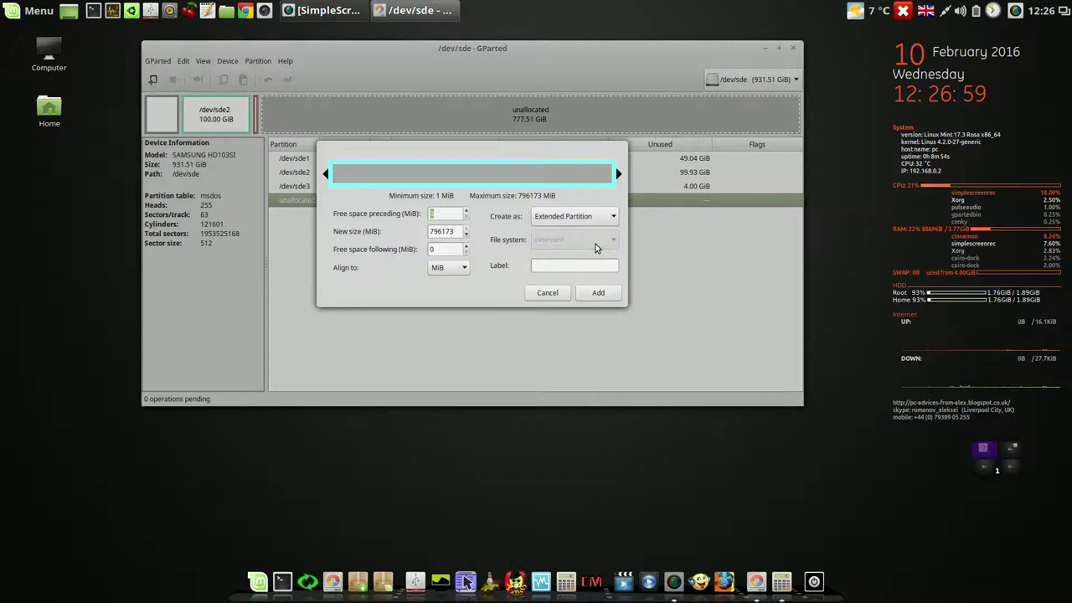
{"action": "left_click", "coordinate": [598, 292]}
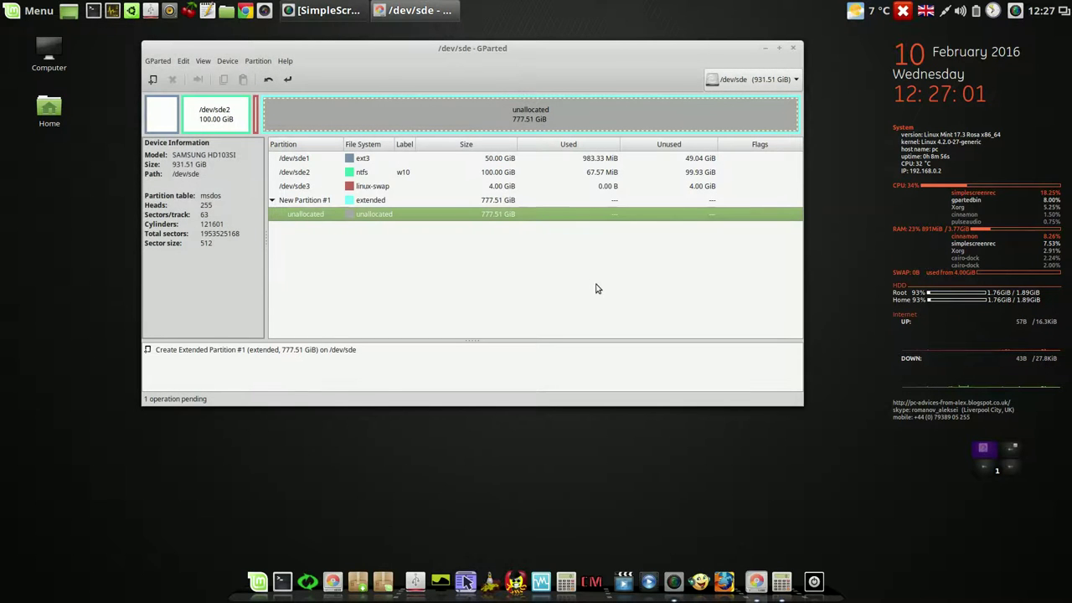
Step: Apply the extended partition to /dev/sde and close the operations summary
{"action": "left_click", "coordinate": [288, 79]}
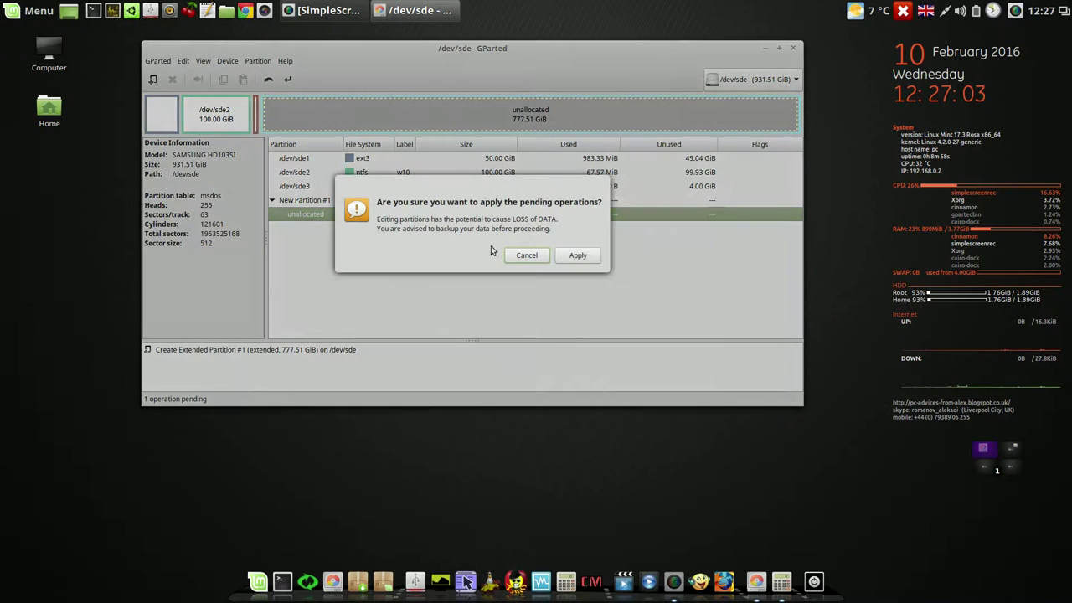
{"action": "left_click", "coordinate": [580, 257]}
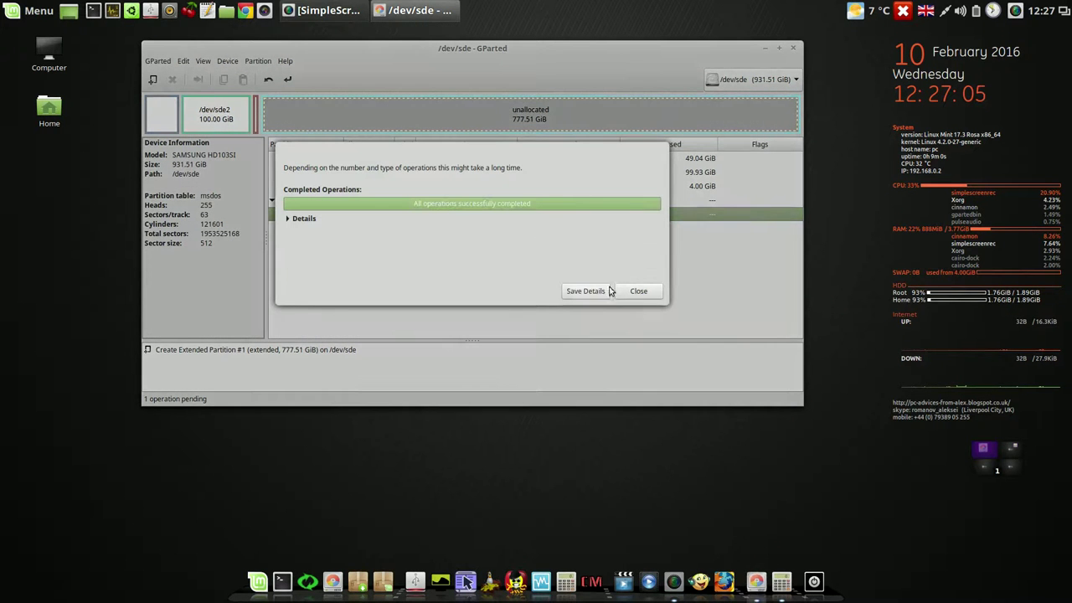
{"action": "left_click", "coordinate": [638, 292]}
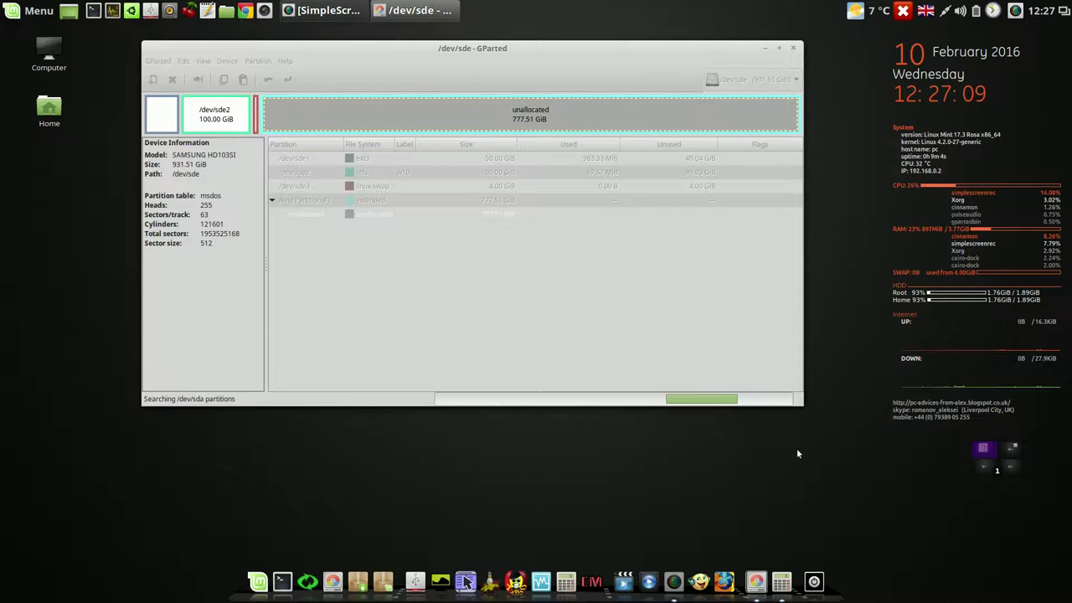
Step: In the Calculator workspace, compute 500 × 1024 = 512000, dismissing the leftover partition error
{"action": "left_click", "coordinate": [985, 465]}
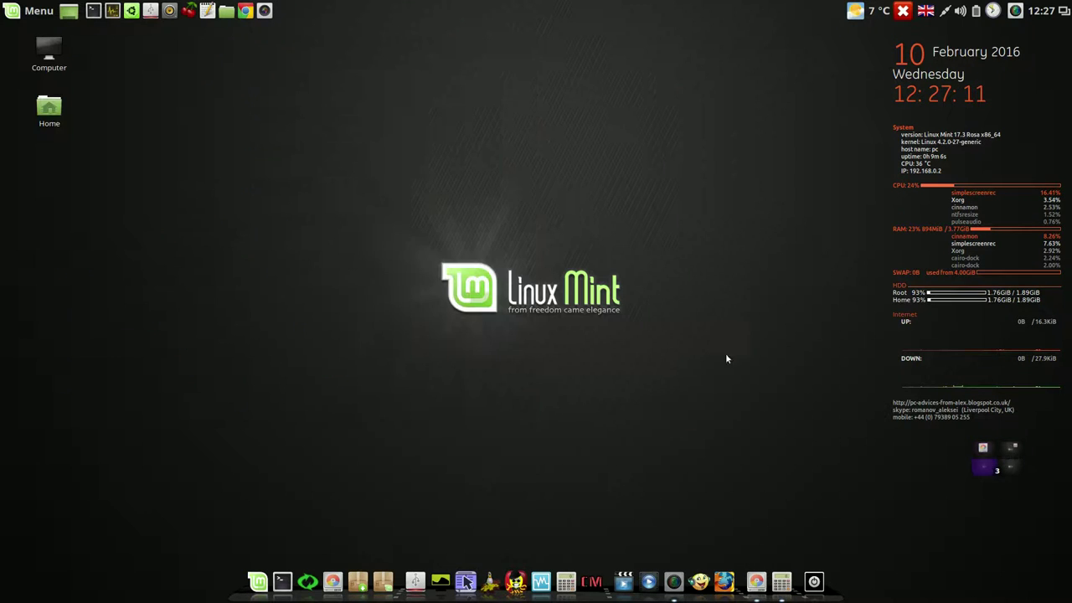
{"action": "left_click", "coordinate": [1012, 451]}
{"action": "left_click", "coordinate": [687, 163]}
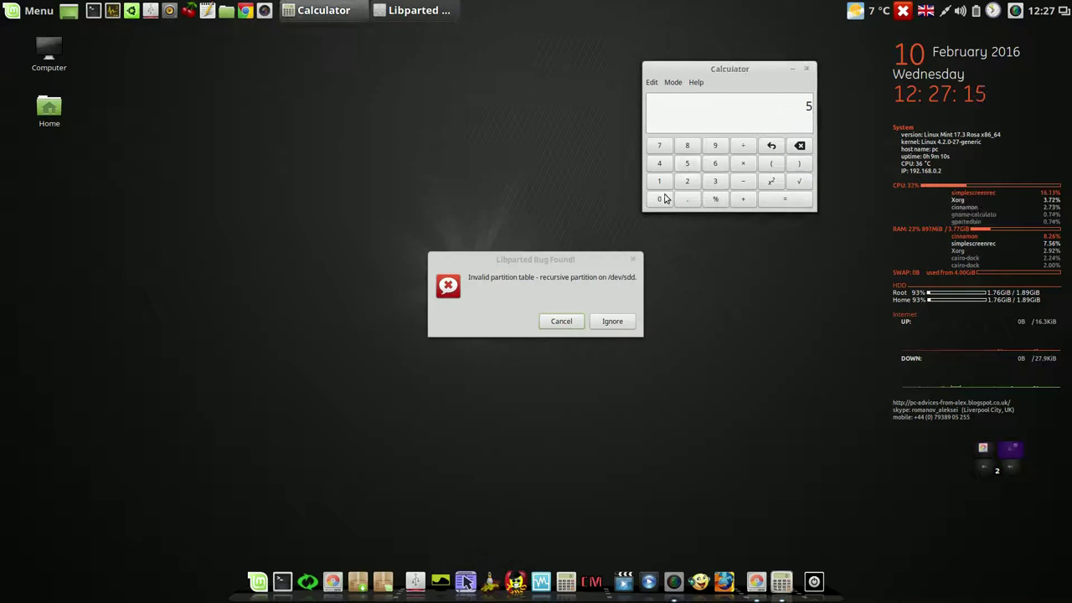
{"action": "left_click", "coordinate": [614, 322]}
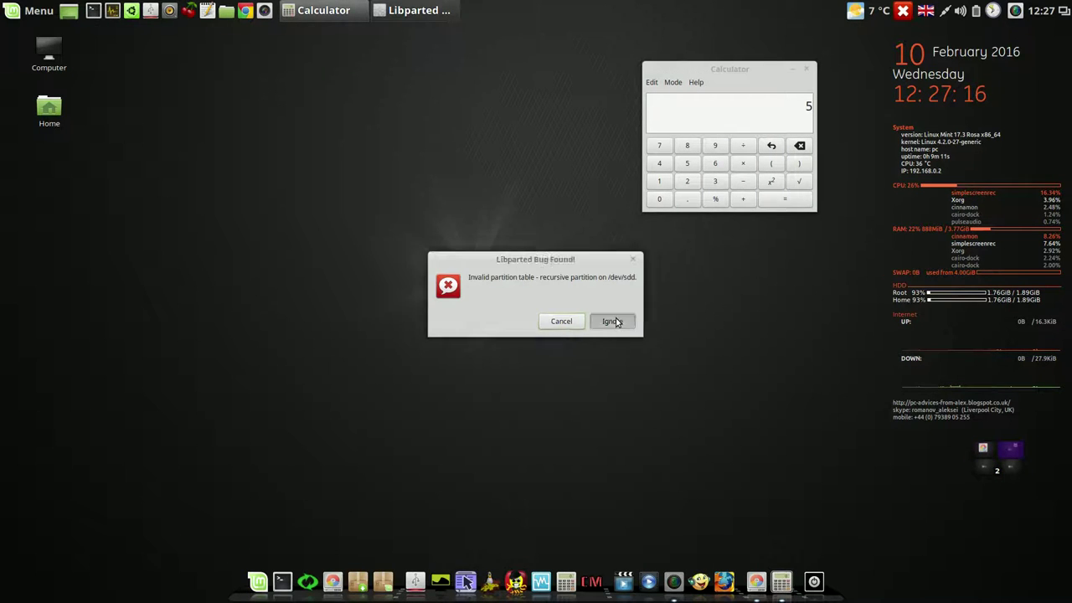
{"action": "left_click", "coordinate": [660, 198]}
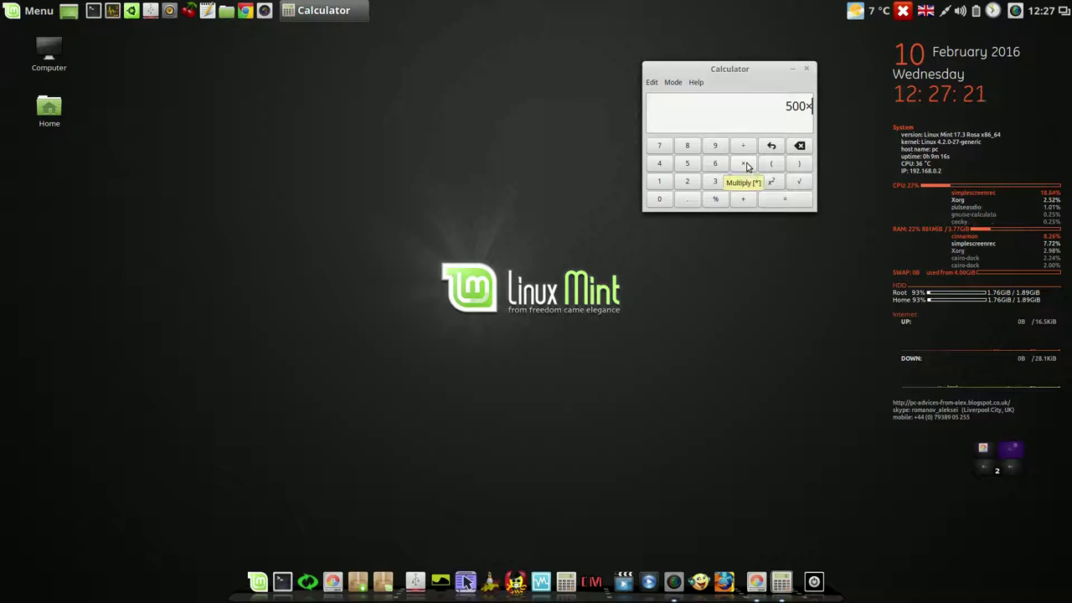
{"action": "left_click", "coordinate": [659, 181]}
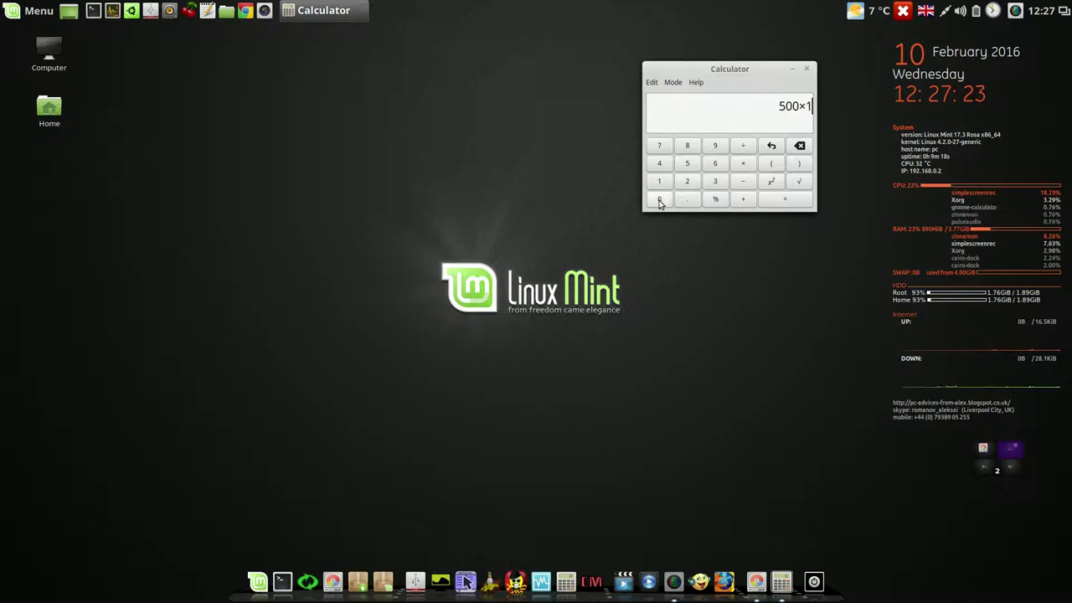
{"action": "left_click", "coordinate": [660, 199]}
{"action": "left_click", "coordinate": [687, 182]}
{"action": "left_click", "coordinate": [661, 164]}
{"action": "left_click", "coordinate": [785, 198]}
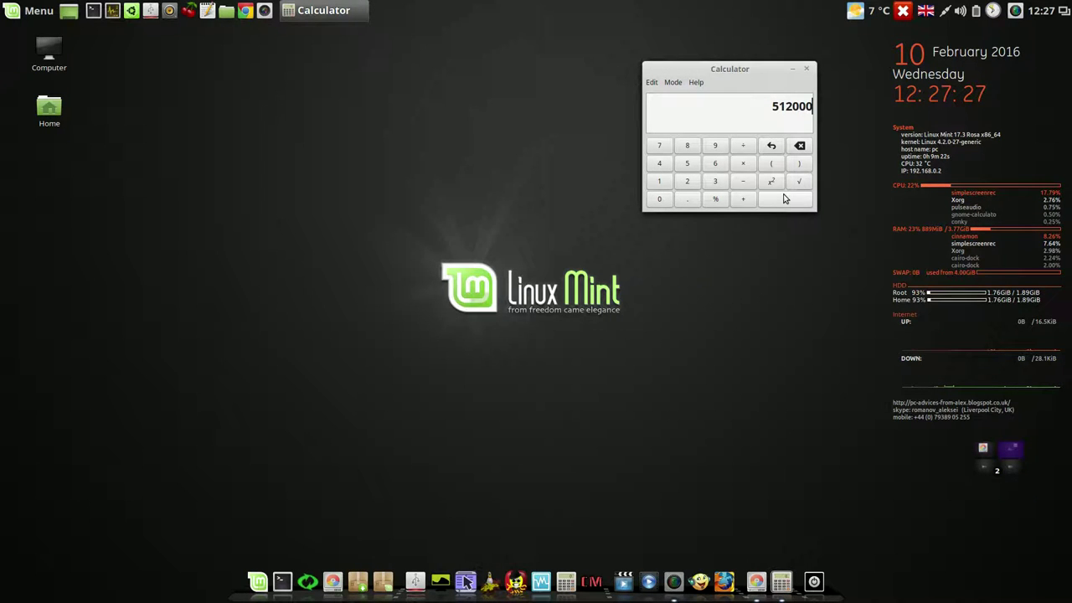
Step: Copy the 512000 result and return to the GParted workspace
{"action": "left_click_drag", "start_coordinate": [775, 107], "coordinate": [817, 108]}
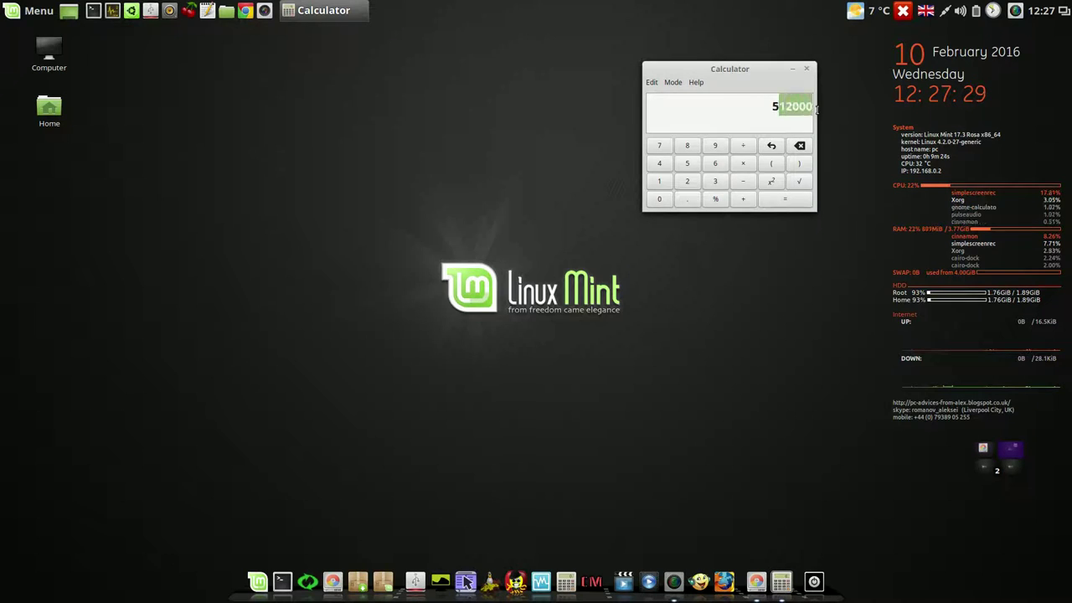
{"action": "double_click", "coordinate": [802, 107]}
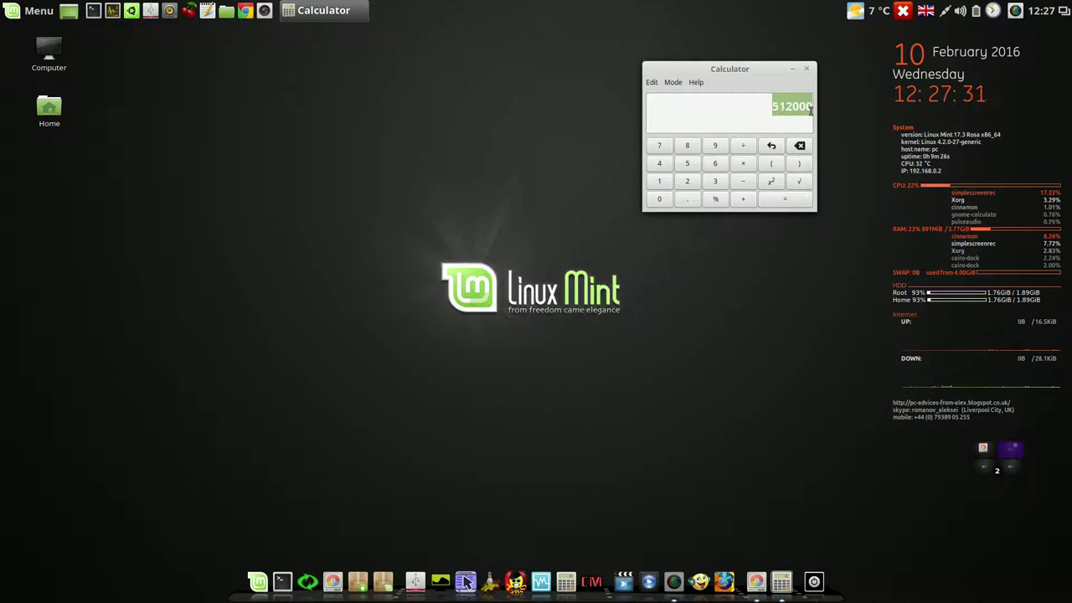
{"action": "right_click", "coordinate": [800, 109]}
{"action": "left_click", "coordinate": [812, 132]}
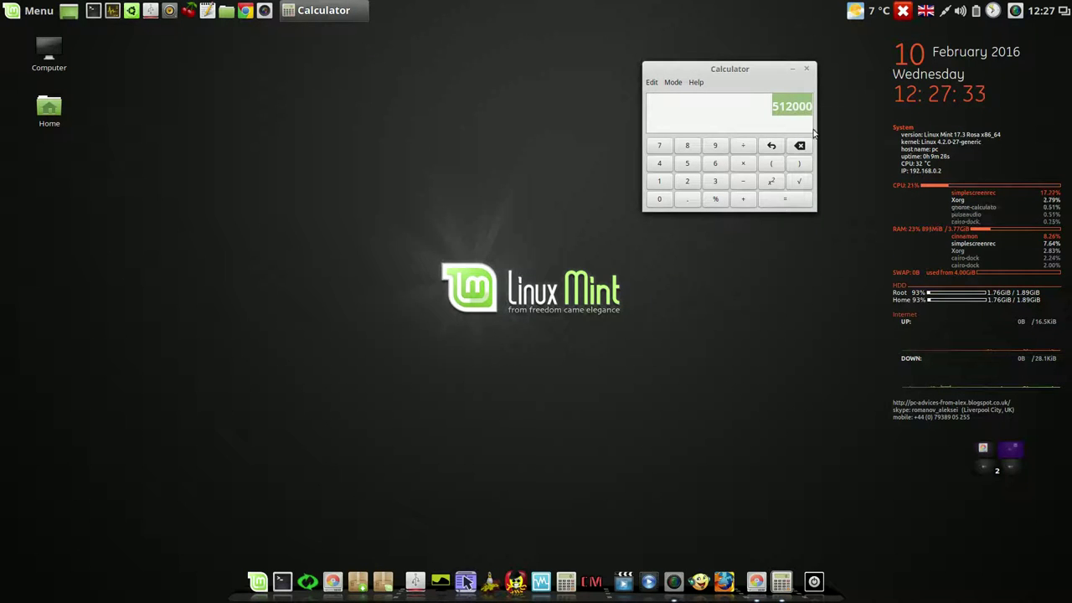
{"action": "left_click", "coordinate": [983, 447]}
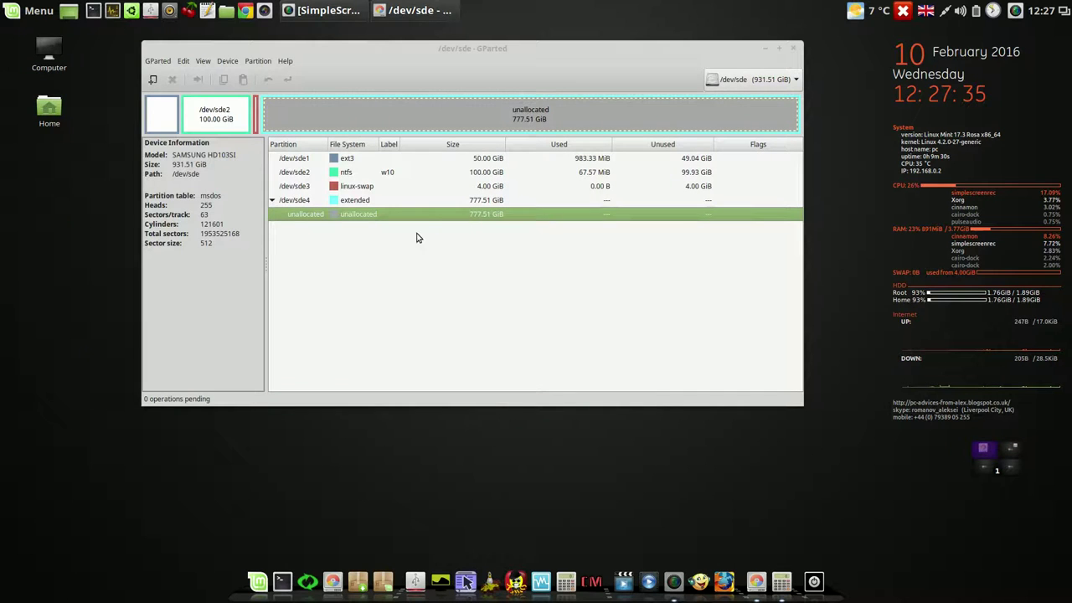
Step: Start a new logical partition in /dev/sde4's free space with size 512000 MiB
{"action": "right_click", "coordinate": [421, 216]}
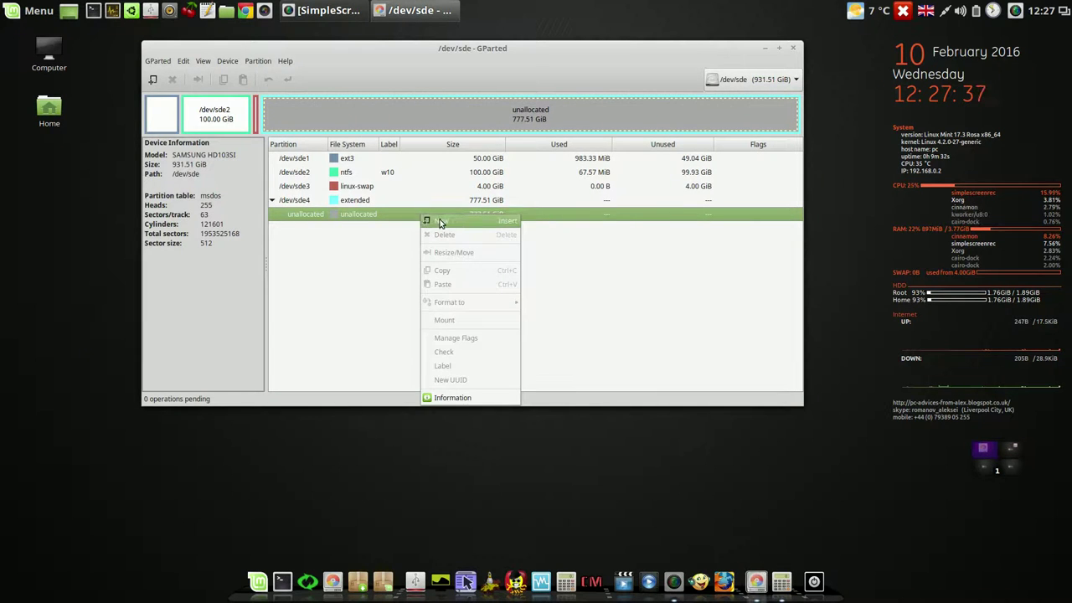
{"action": "left_click", "coordinate": [440, 220]}
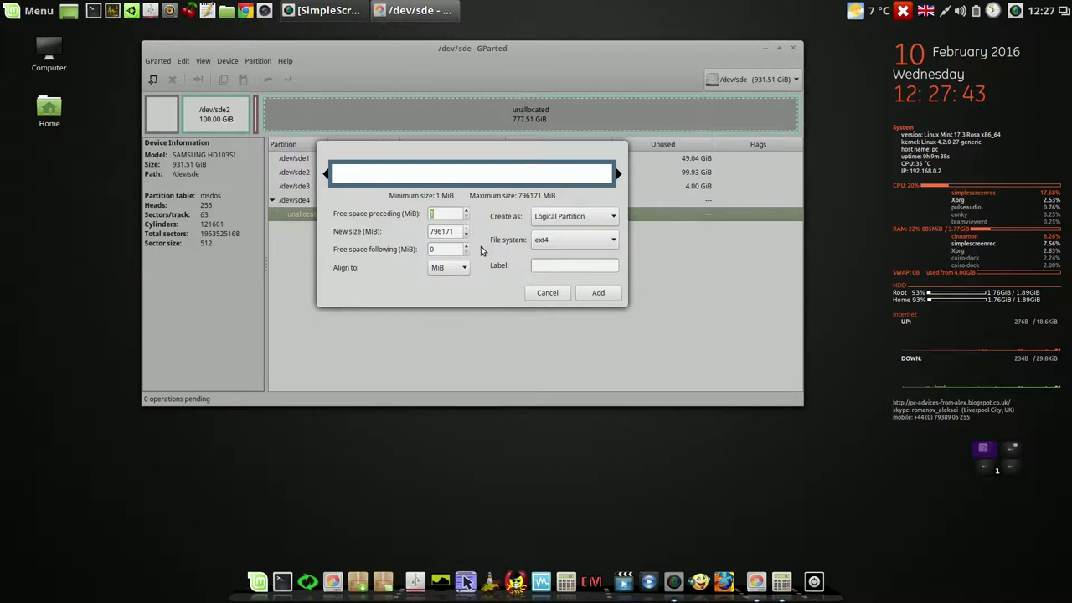
{"action": "left_click_drag", "start_coordinate": [458, 231], "coordinate": [410, 234]}
{"action": "right_click", "coordinate": [442, 233]}
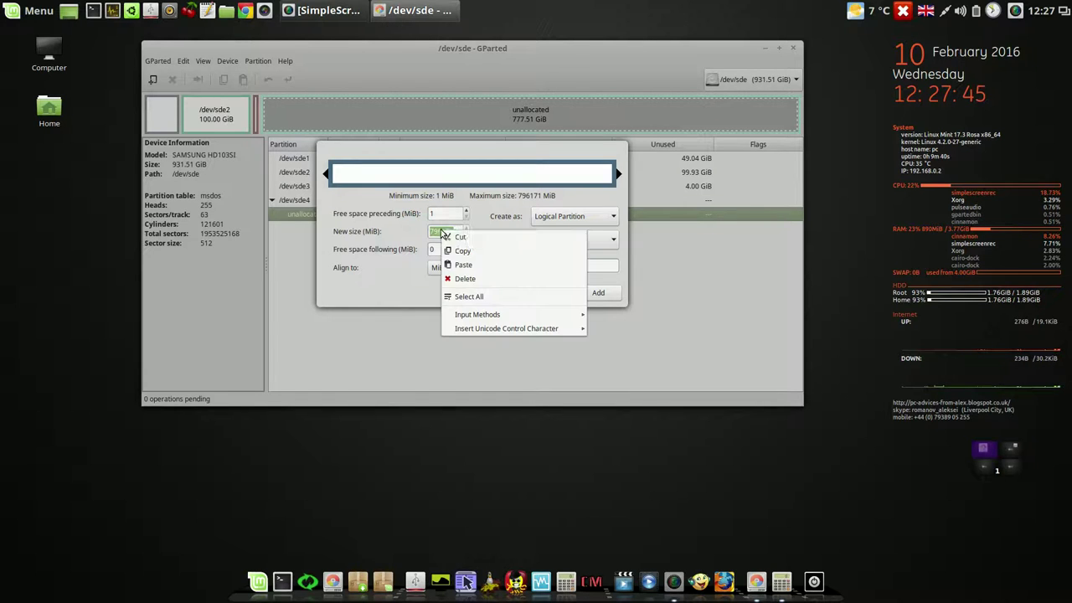
{"action": "left_click", "coordinate": [456, 261]}
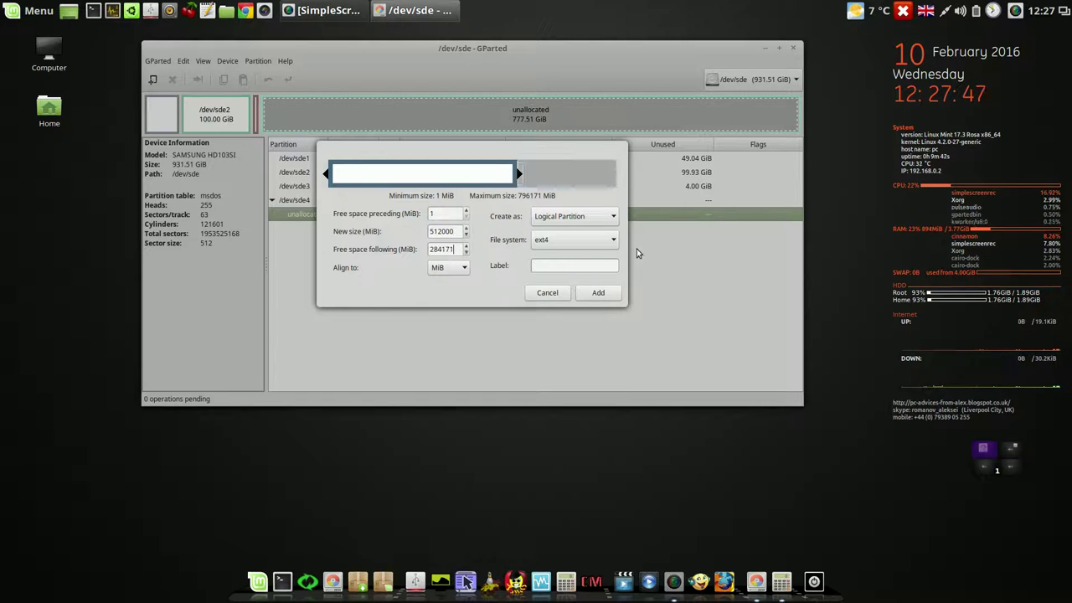
Step: Set it to ext3 with label lnx-data and add it to pending operations
{"action": "left_click", "coordinate": [612, 241]}
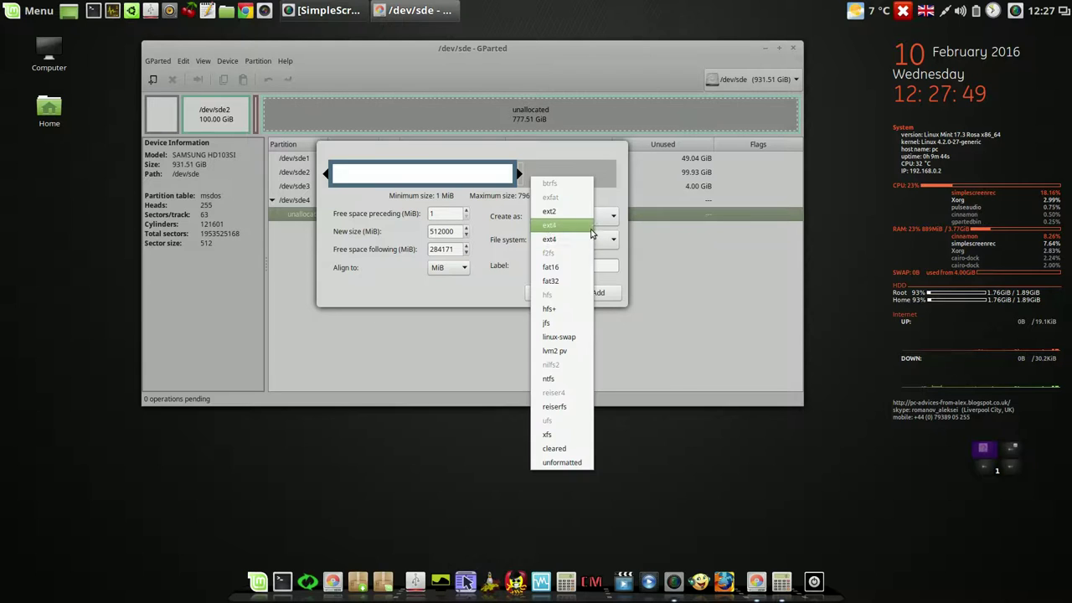
{"action": "left_click", "coordinate": [587, 226]}
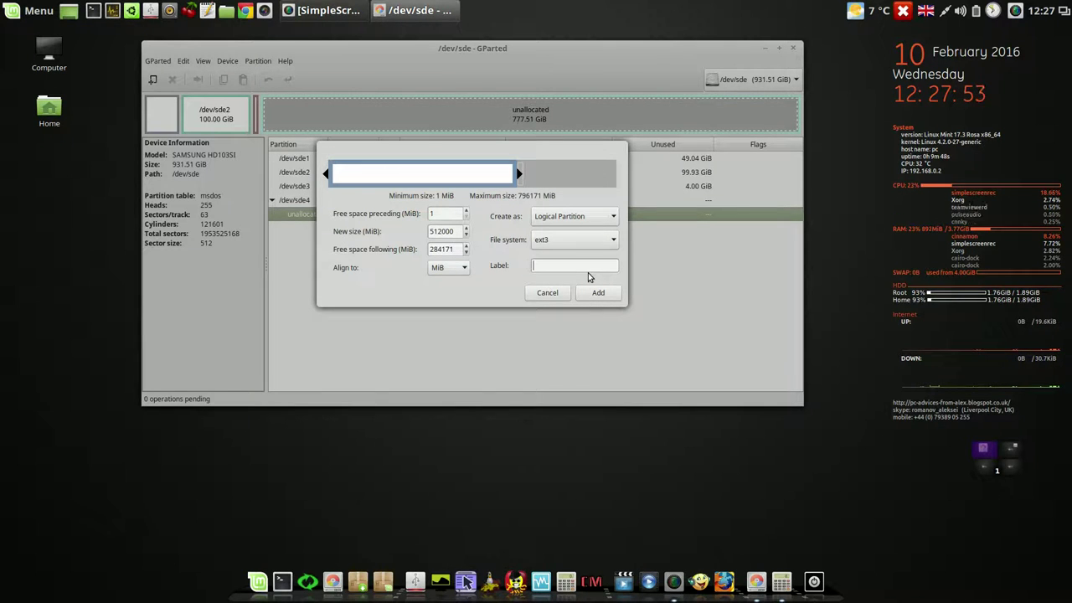
{"action": "type", "text": "da"}
{"action": "key", "text": "BackSpace"}
{"action": "key", "text": "BackSpace"}
{"action": "type", "text": "ln"}
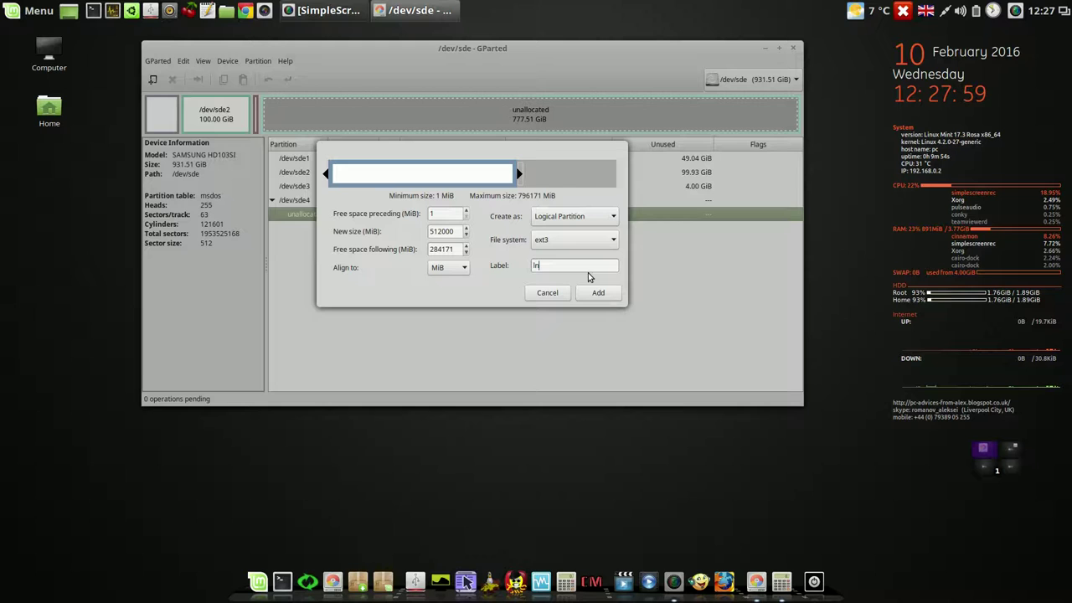
{"action": "type", "text": "x"}
{"action": "type", "text": "-"}
{"action": "type", "text": "data"}
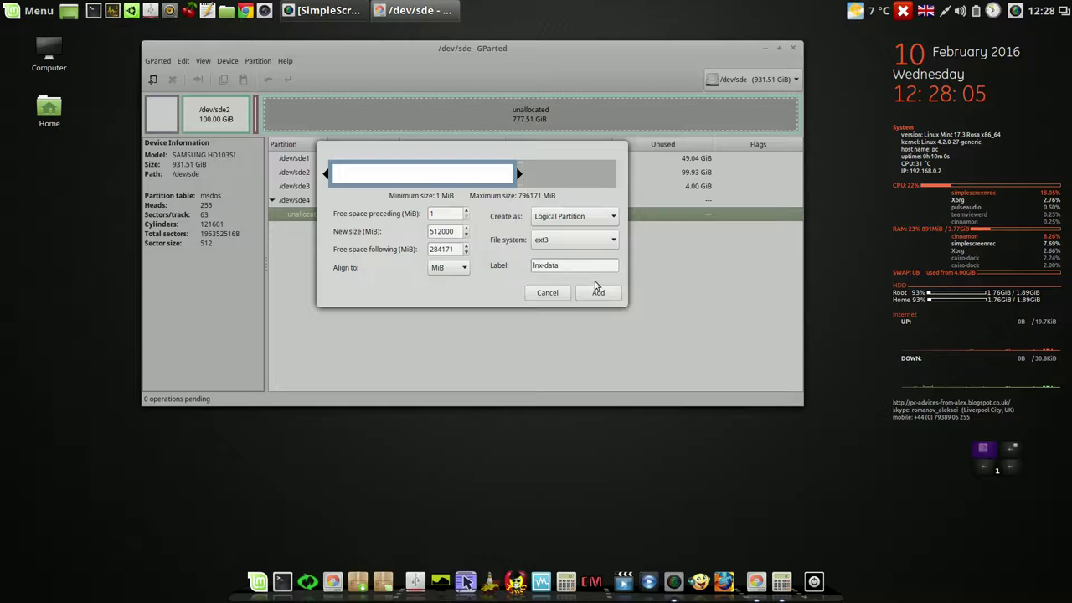
{"action": "left_click", "coordinate": [599, 291]}
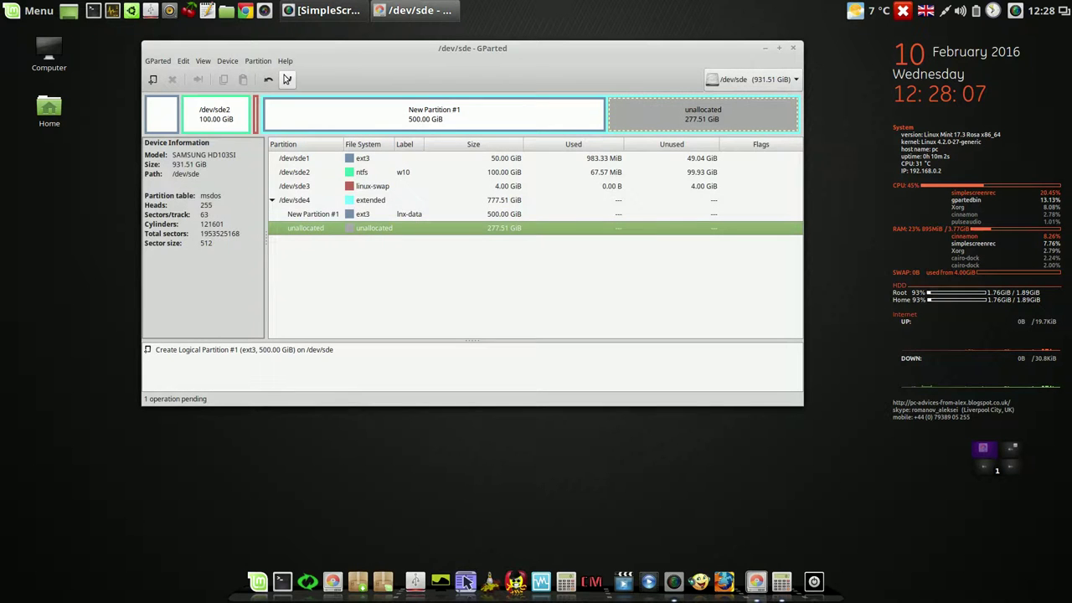
Step: Write the 500 GiB ext3 lnx-data partition to disk as /dev/sde5, ignoring the Libparted error
{"action": "left_click", "coordinate": [288, 80]}
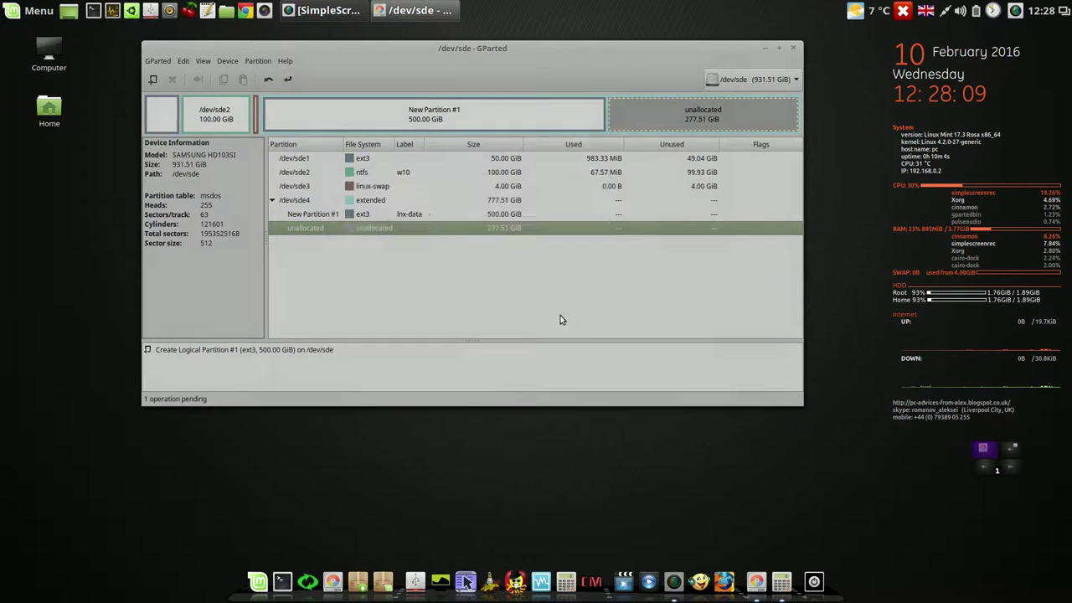
{"action": "left_click", "coordinate": [584, 255]}
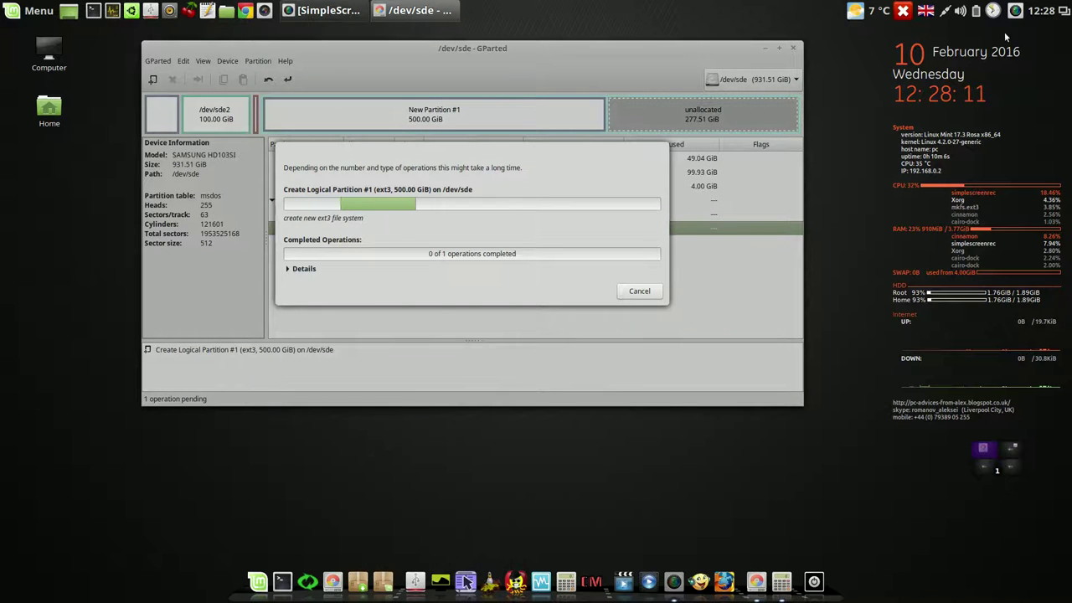
{"action": "left_click", "coordinate": [1016, 10]}
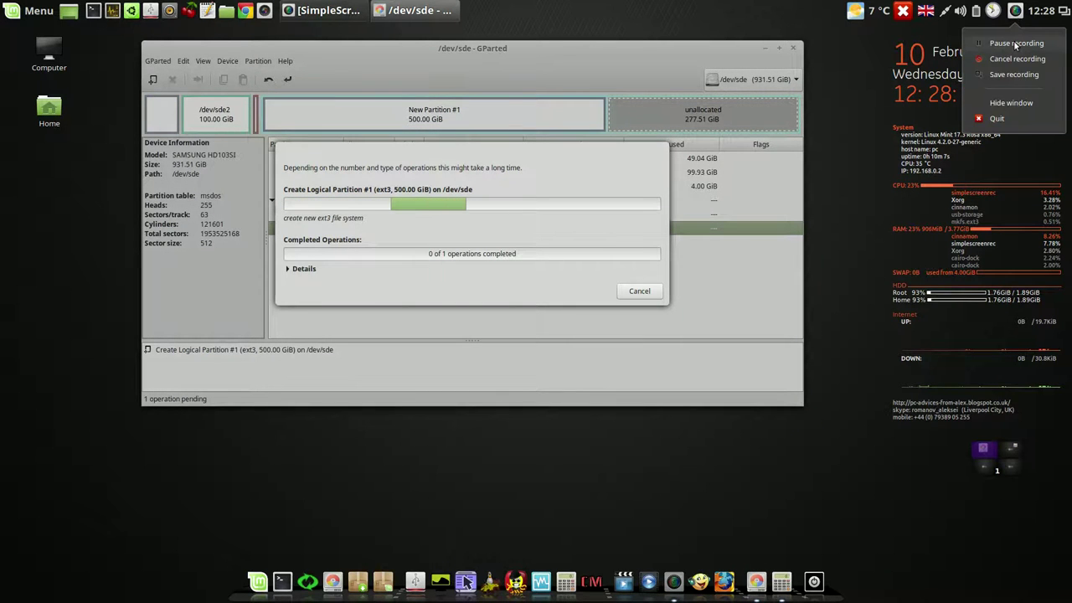
{"action": "left_click", "coordinate": [1018, 40]}
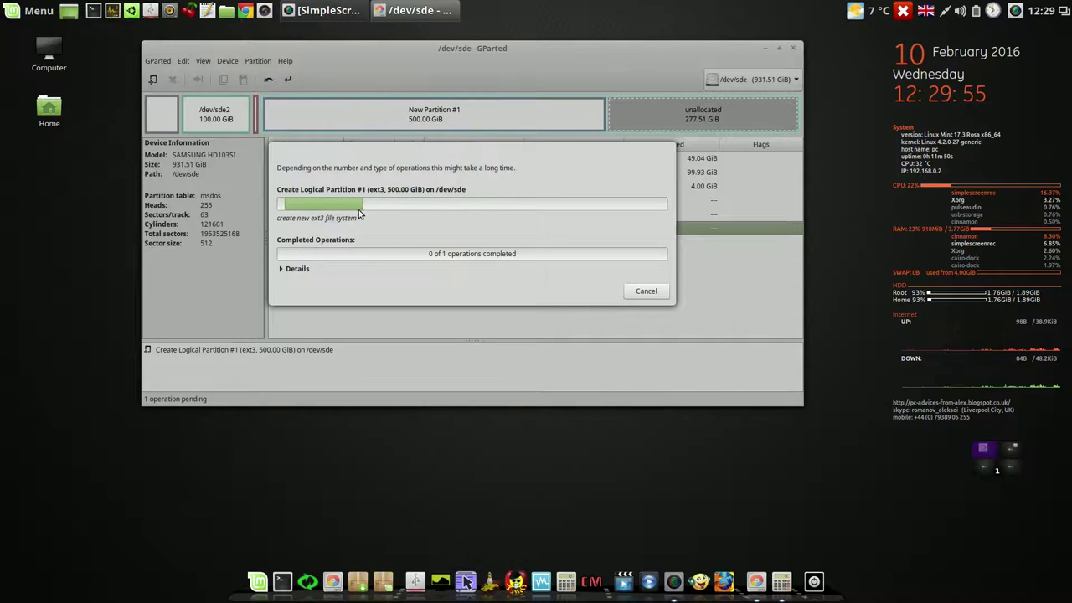
{"action": "left_click", "coordinate": [282, 268]}
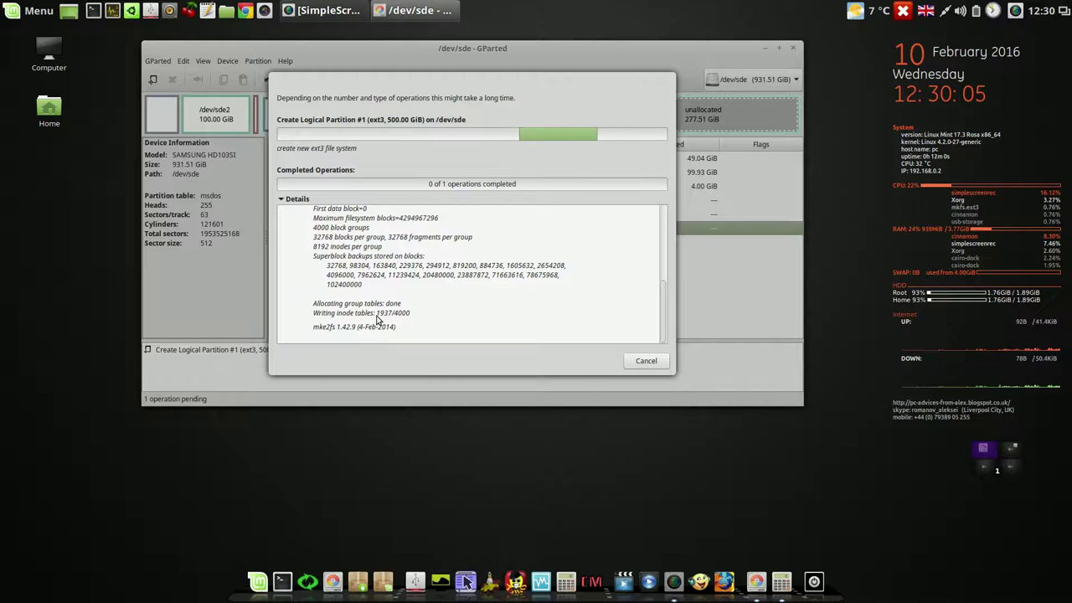
{"action": "left_click", "coordinate": [1016, 13]}
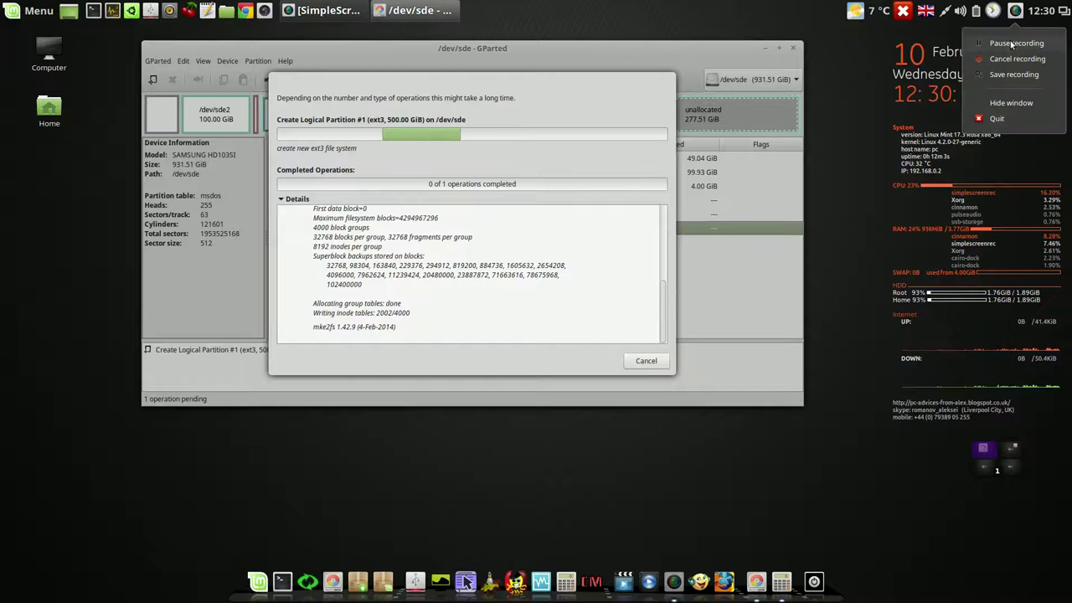
{"action": "left_click", "coordinate": [1001, 19]}
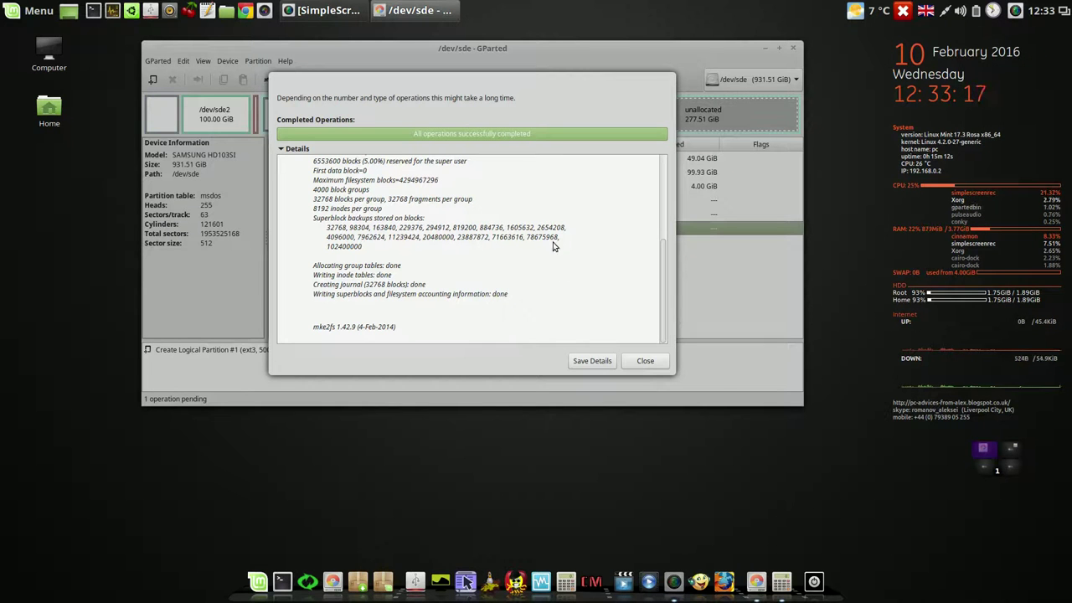
{"action": "left_click", "coordinate": [635, 360]}
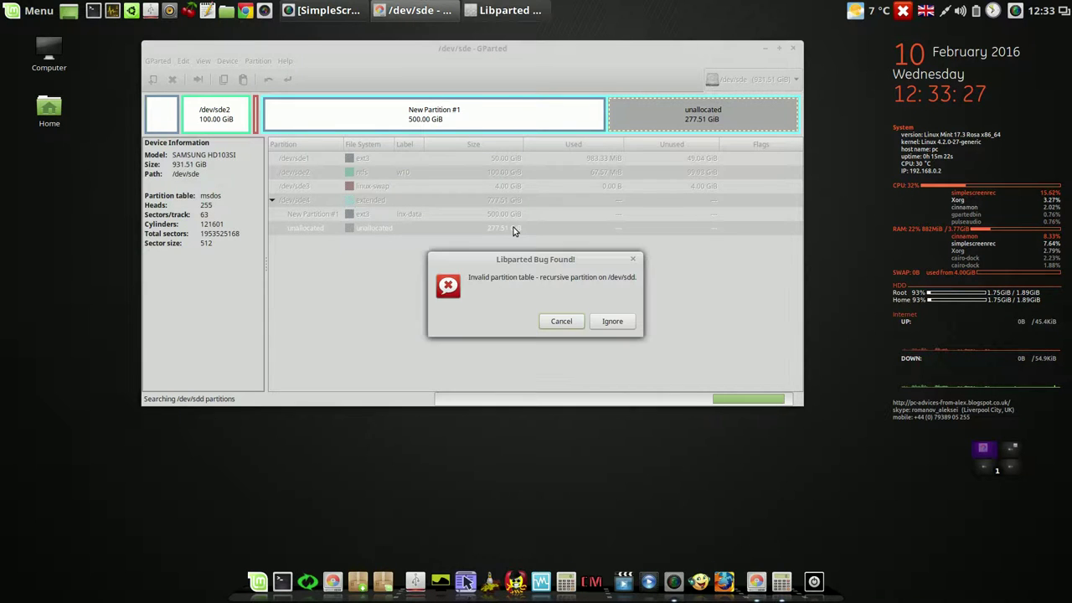
{"action": "left_click", "coordinate": [610, 322]}
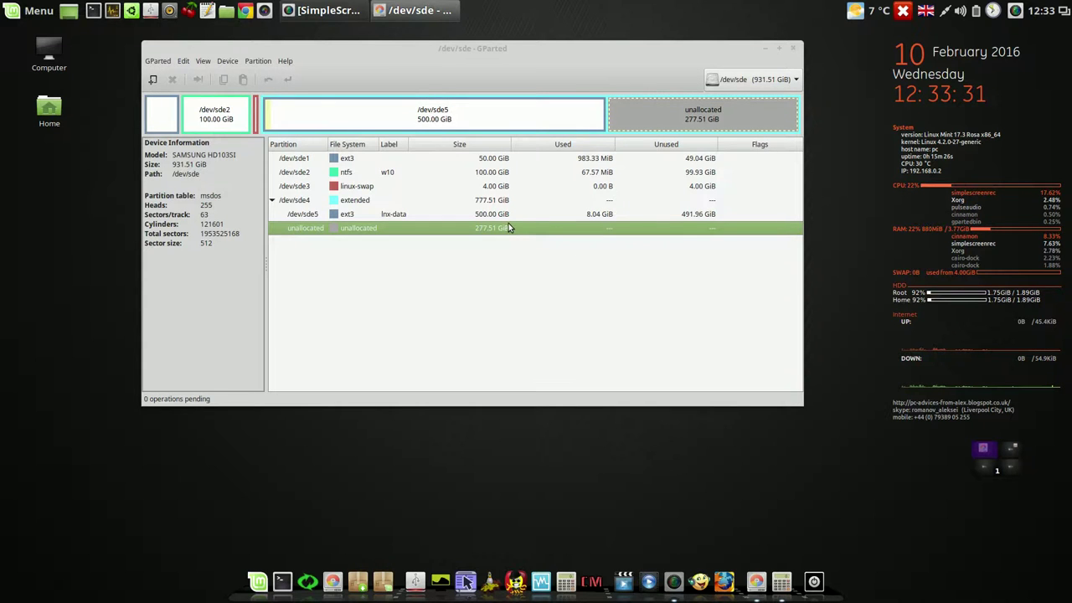
Step: Queue an NTFS logical partition labelled win-data filling the remaining 277.51 GiB
{"action": "right_click", "coordinate": [504, 229]}
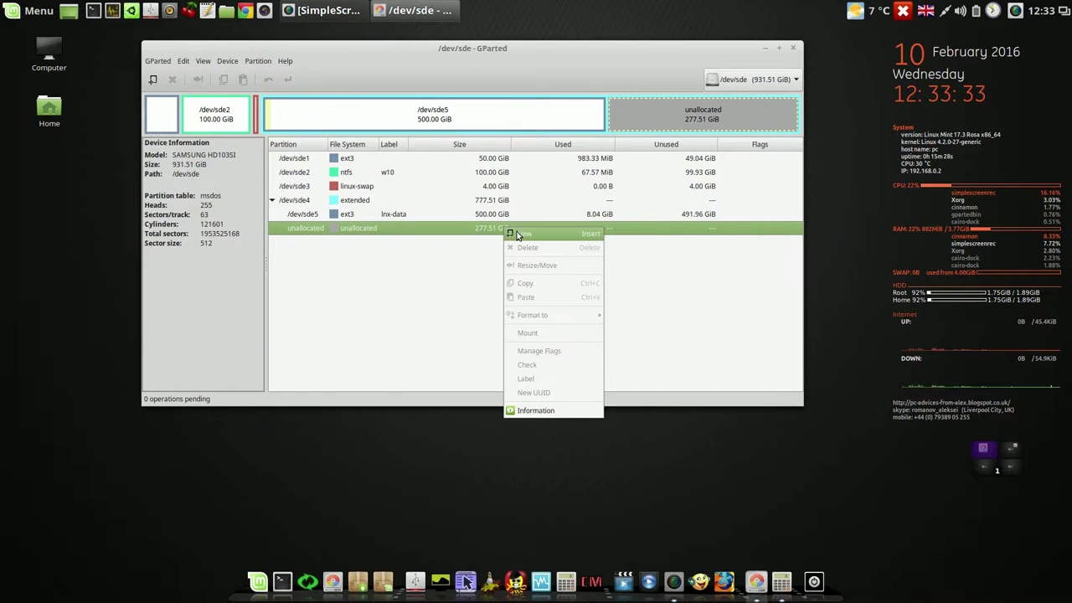
{"action": "left_click", "coordinate": [518, 235]}
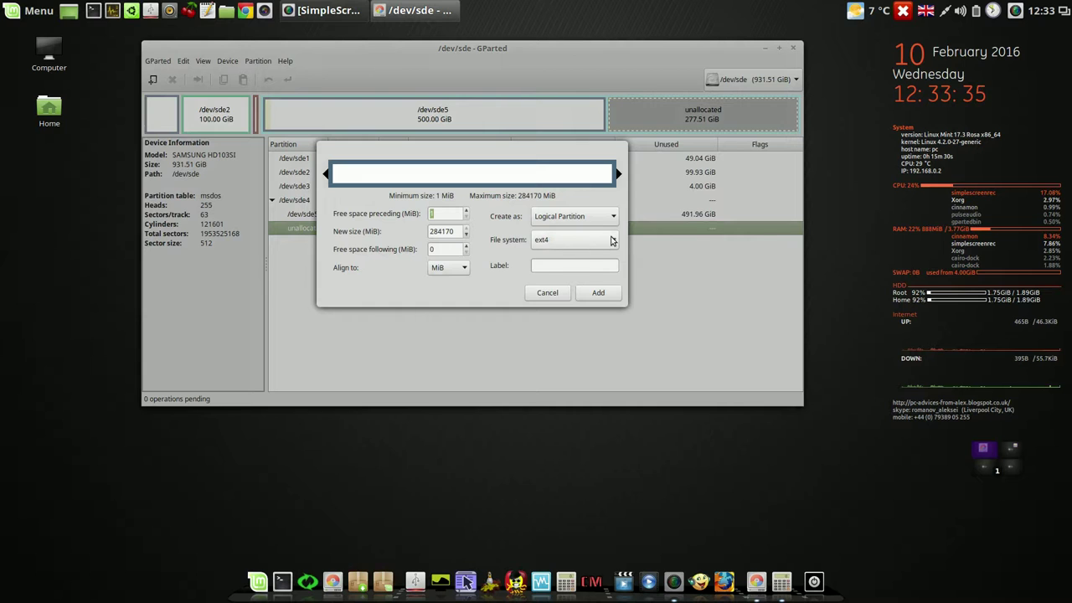
{"action": "left_click", "coordinate": [613, 242]}
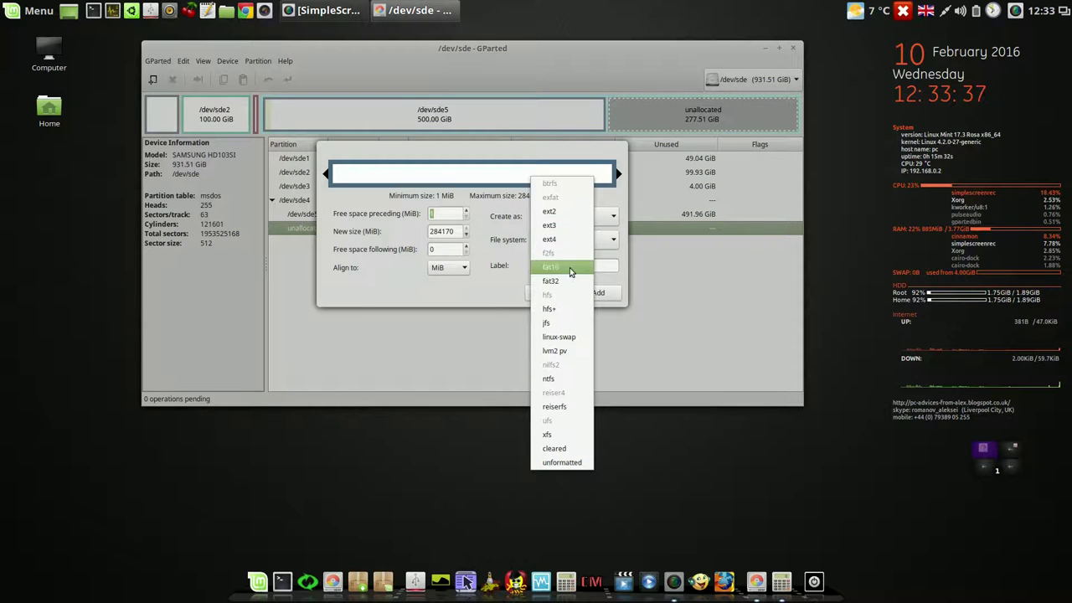
{"action": "left_click", "coordinate": [552, 378]}
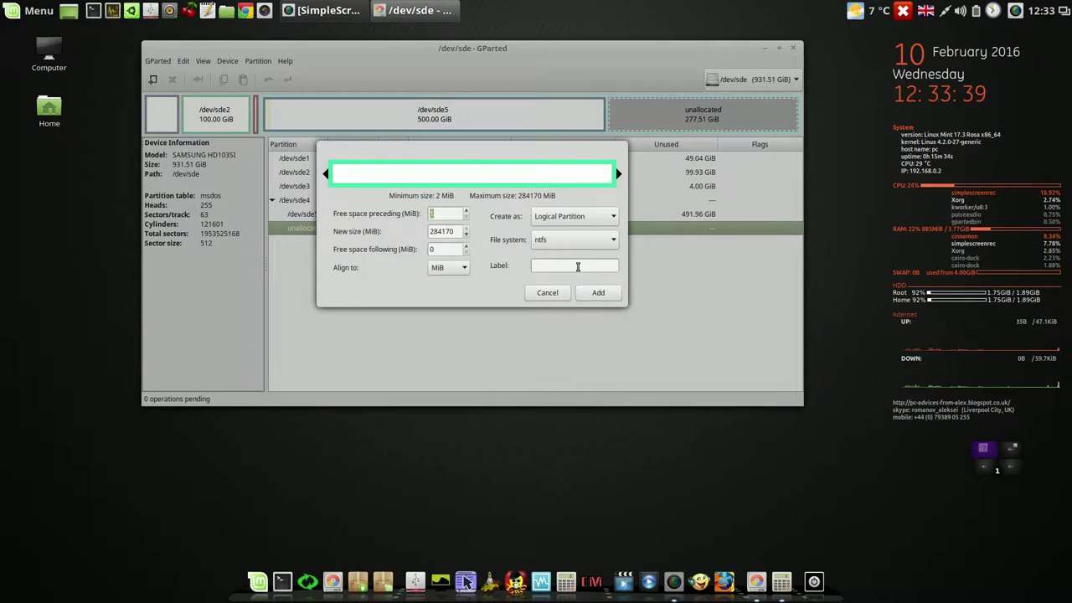
{"action": "left_click", "coordinate": [577, 265]}
{"action": "type", "text": "win-data"}
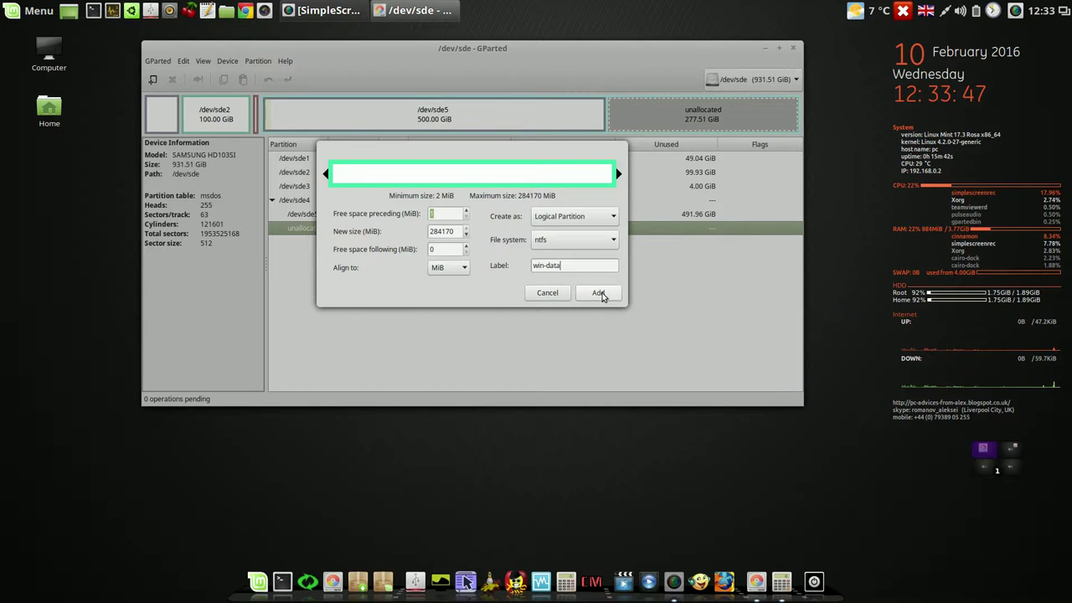
{"action": "left_click", "coordinate": [599, 294]}
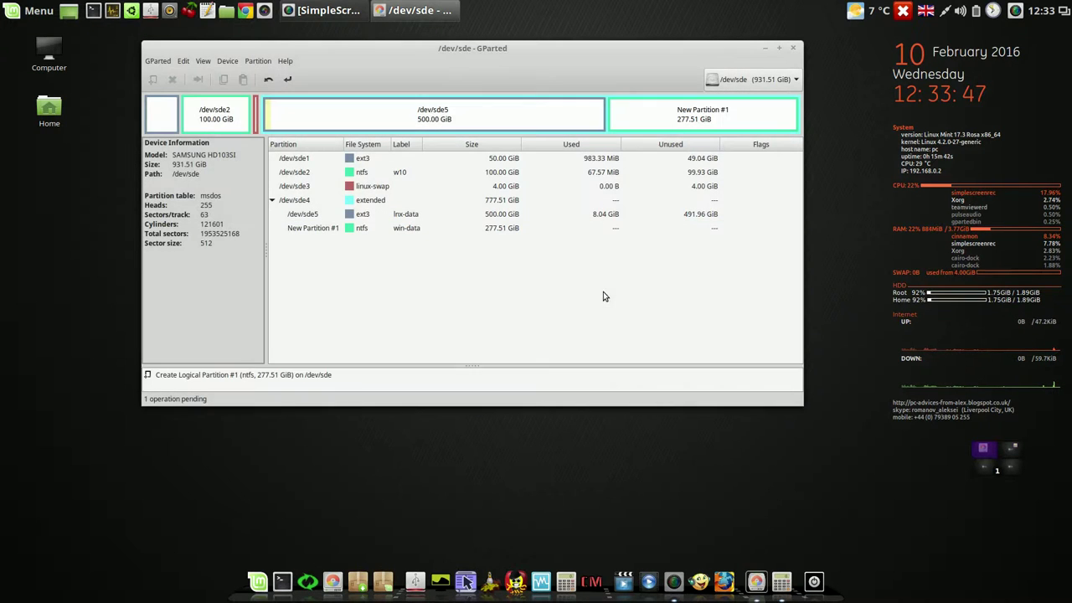
Step: Write the 277.51 GiB NTFS win-data partition to disk as /dev/sde6, ignoring the Libparted error
{"action": "left_click", "coordinate": [287, 79]}
{"action": "left_click", "coordinate": [576, 256]}
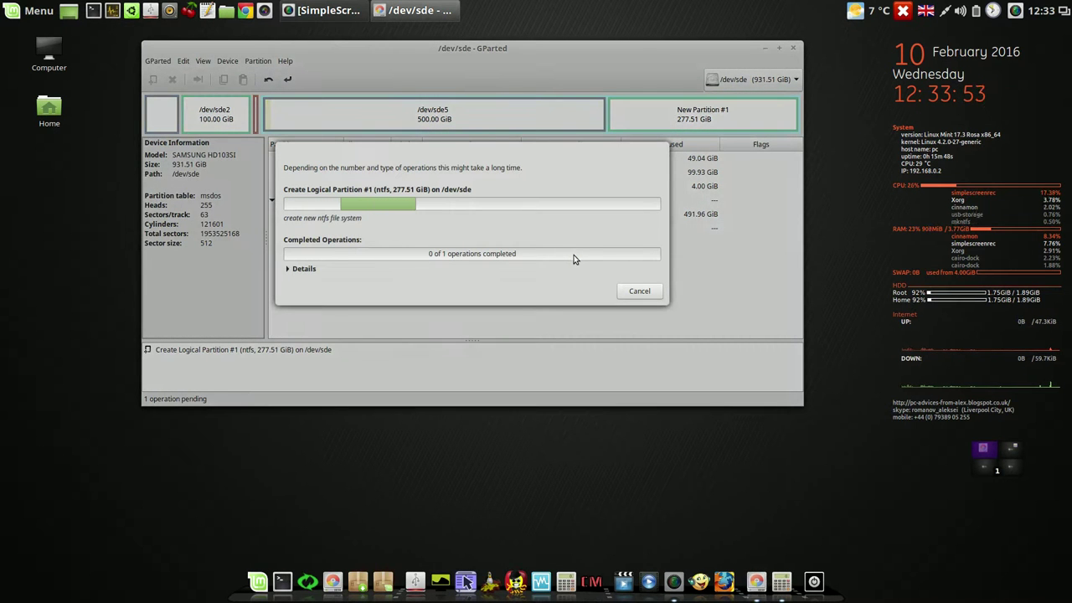
{"action": "left_click", "coordinate": [1016, 11]}
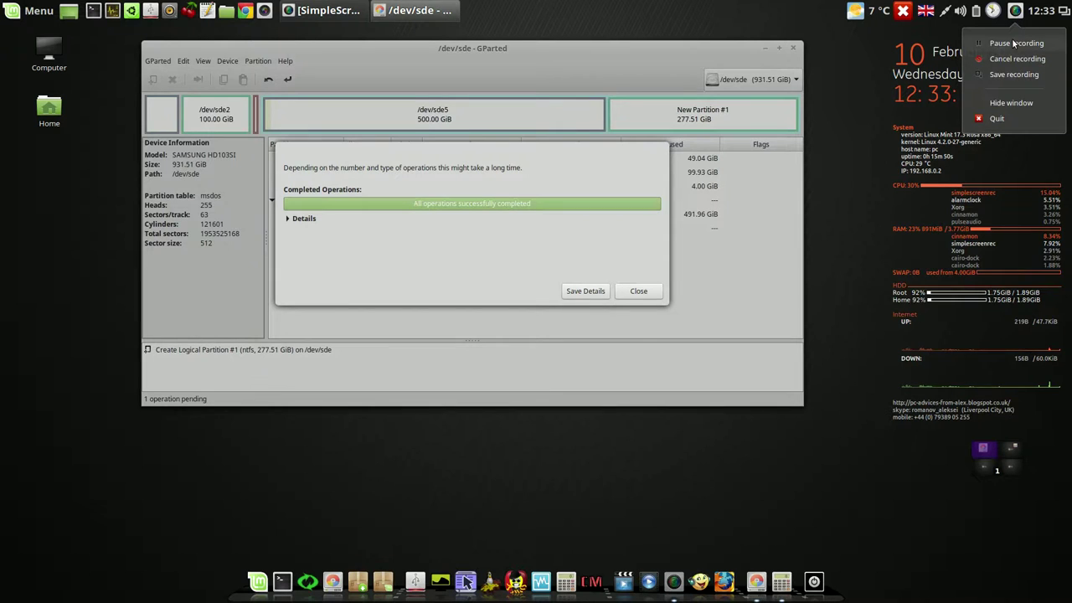
{"action": "key", "text": "Escape"}
{"action": "left_click", "coordinate": [638, 291]}
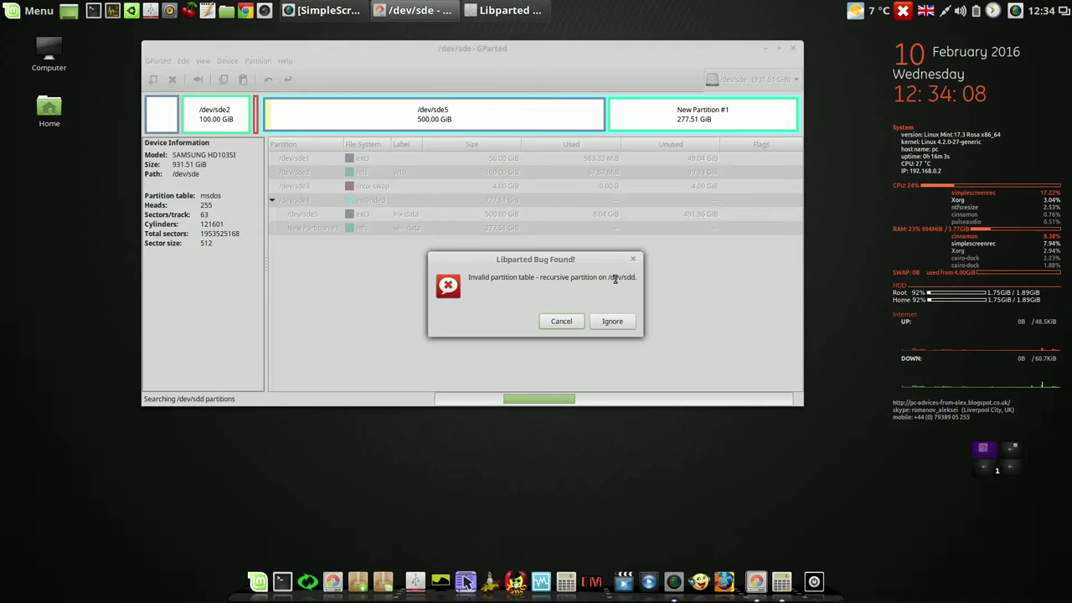
{"action": "left_click", "coordinate": [618, 322]}
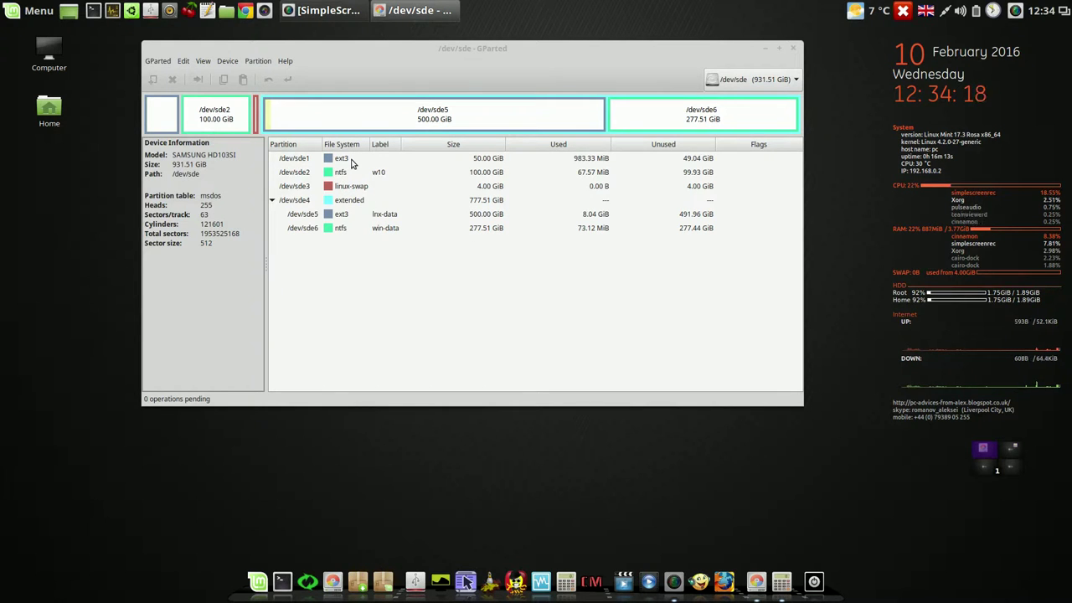
{"action": "left_click", "coordinate": [352, 161]}
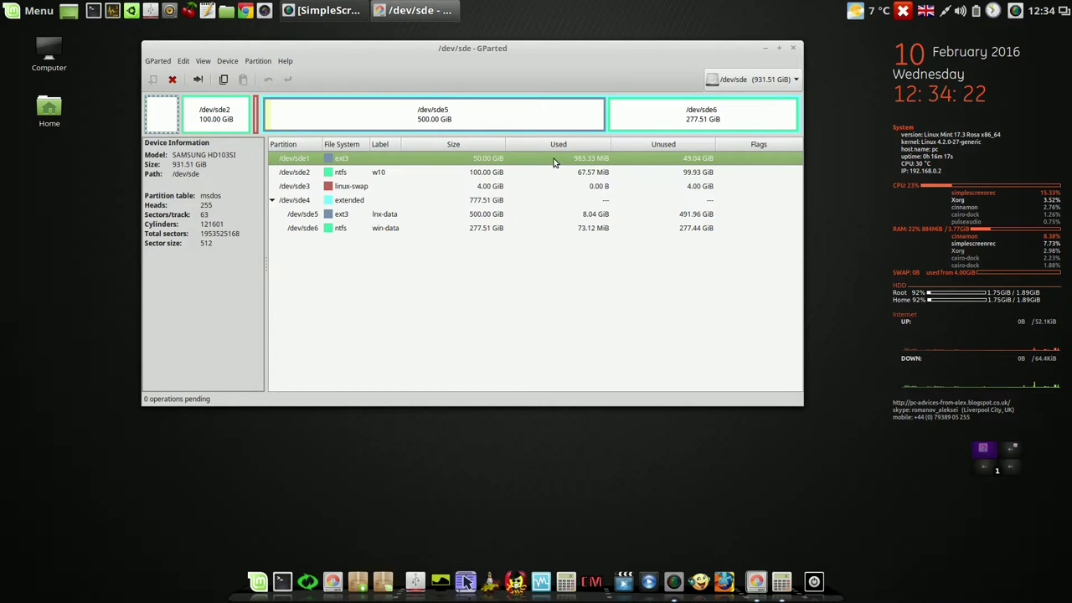
{"action": "left_click", "coordinate": [499, 173]}
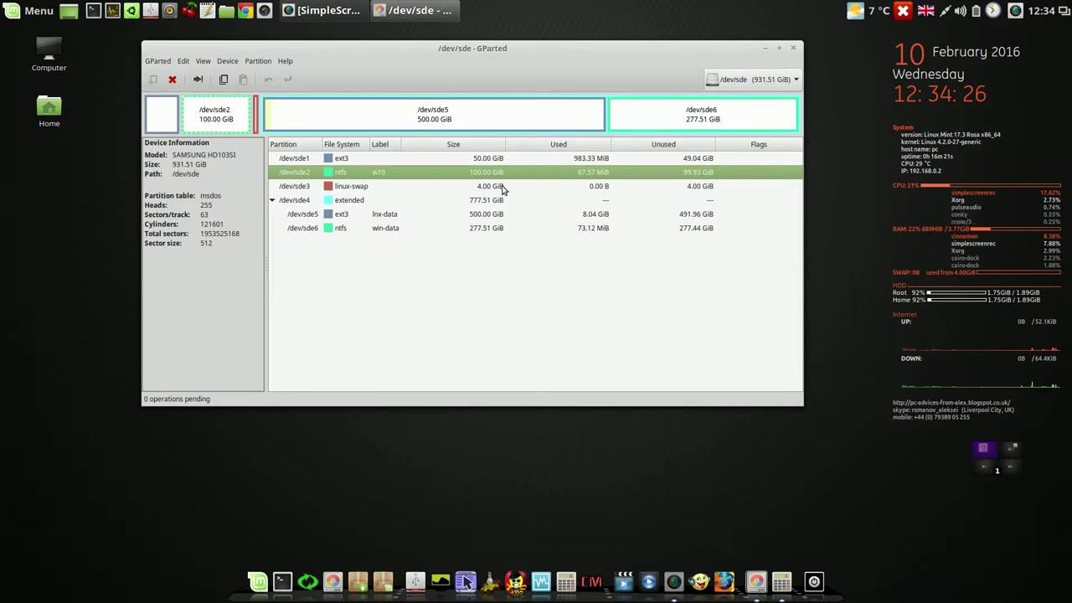
{"action": "left_click", "coordinate": [503, 187]}
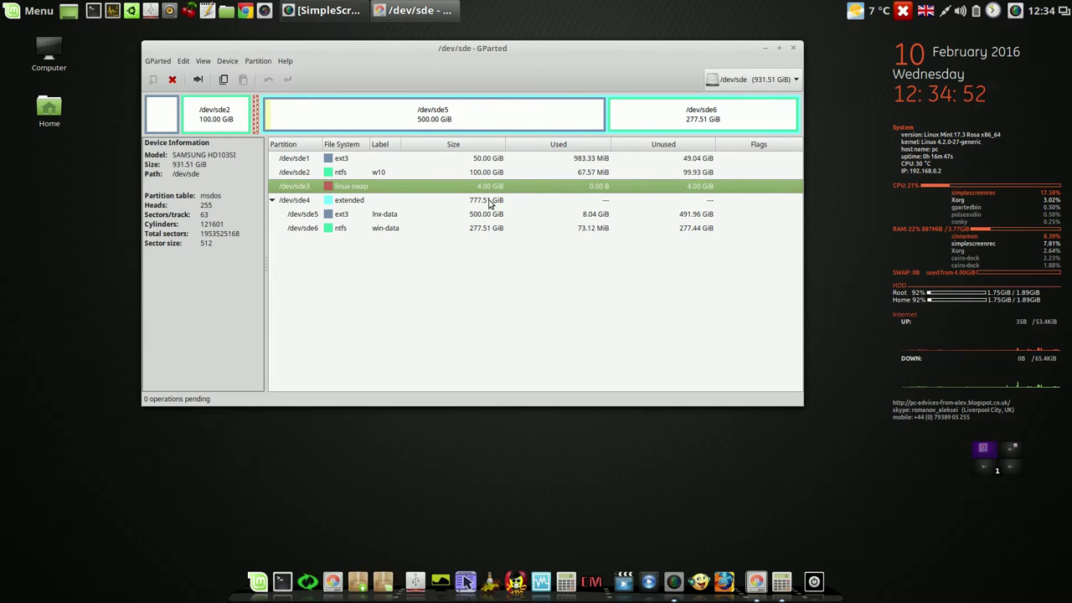
{"action": "left_click", "coordinate": [490, 202]}
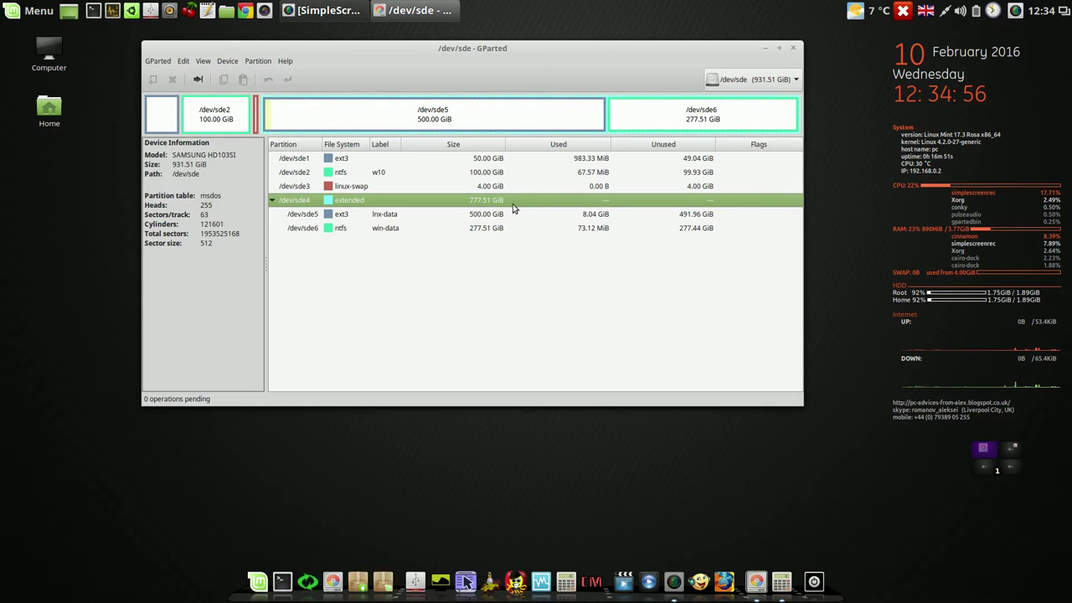
{"action": "left_click", "coordinate": [495, 216]}
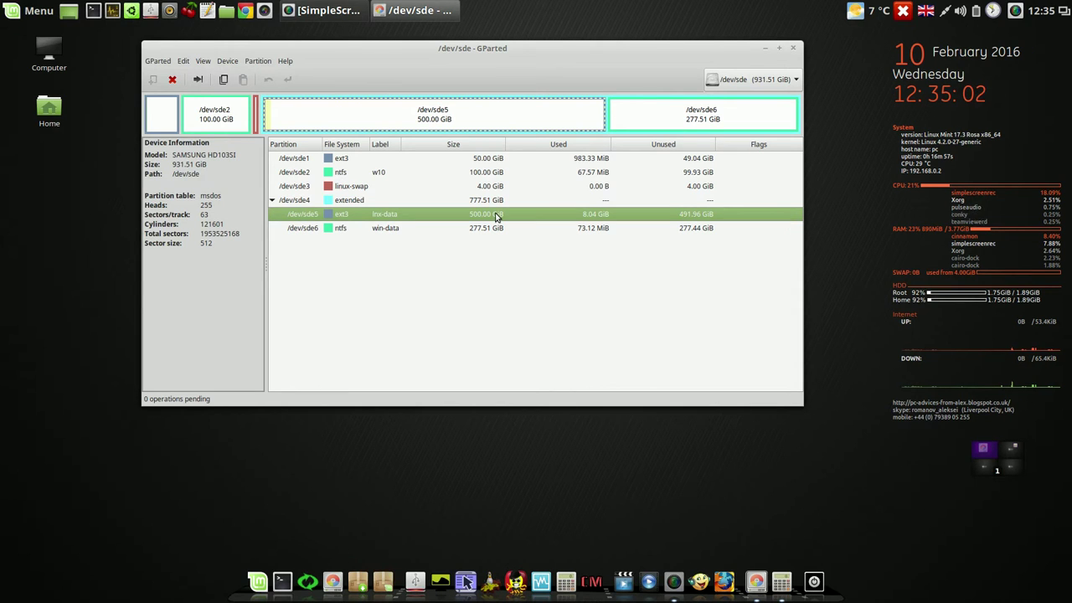
{"action": "left_click", "coordinate": [493, 231]}
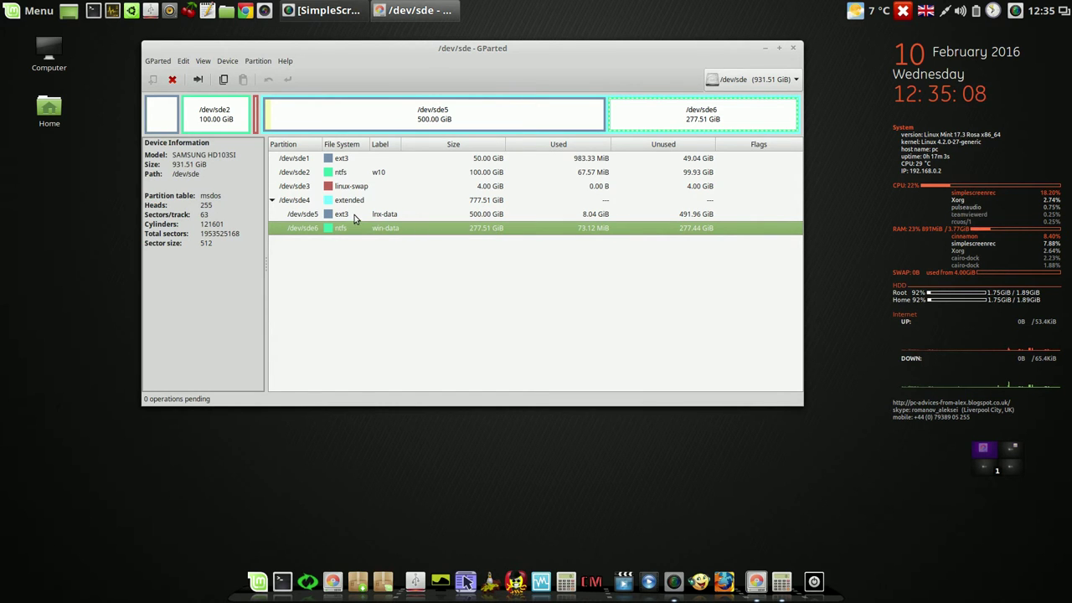
{"action": "left_click", "coordinate": [379, 214]}
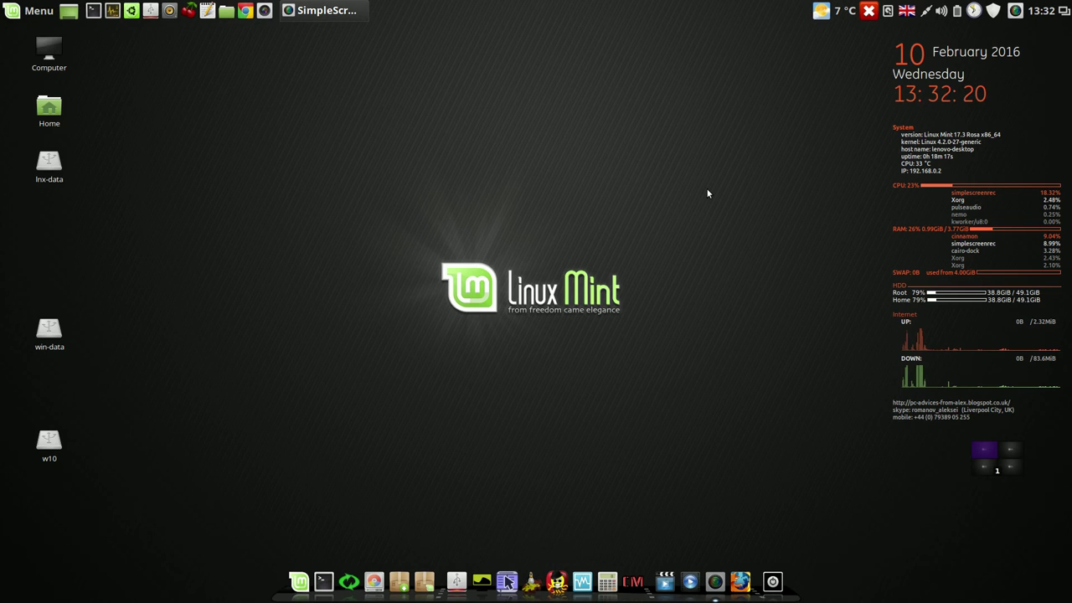